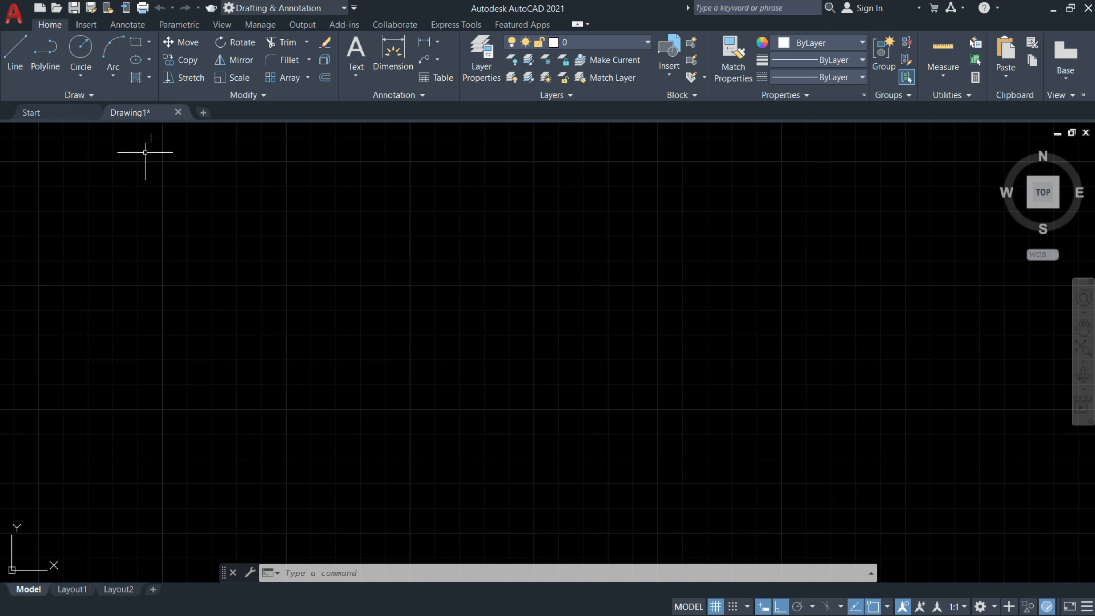
# Step: Draw a circle freehand from its center in the left half of the empty drawing
pyautogui.click(81, 48)
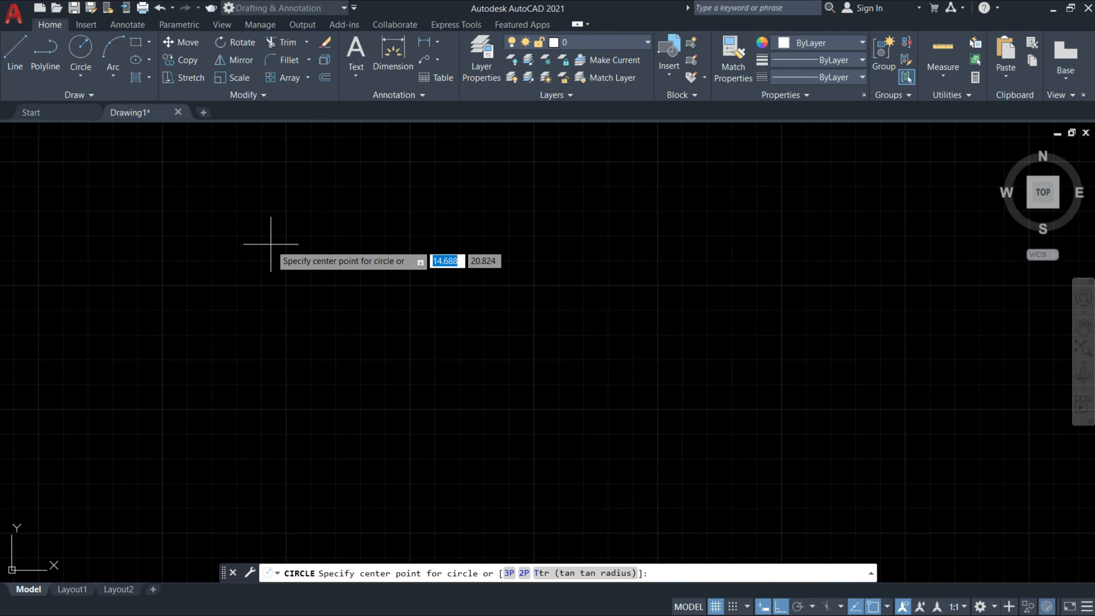
pyautogui.click(314, 300)
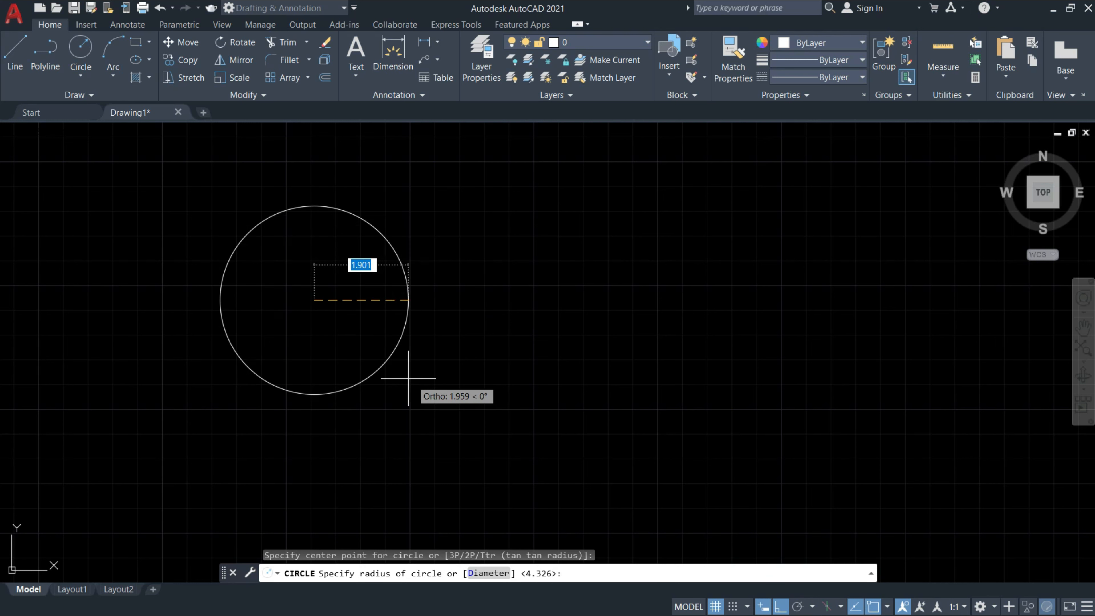
pyautogui.click(389, 369)
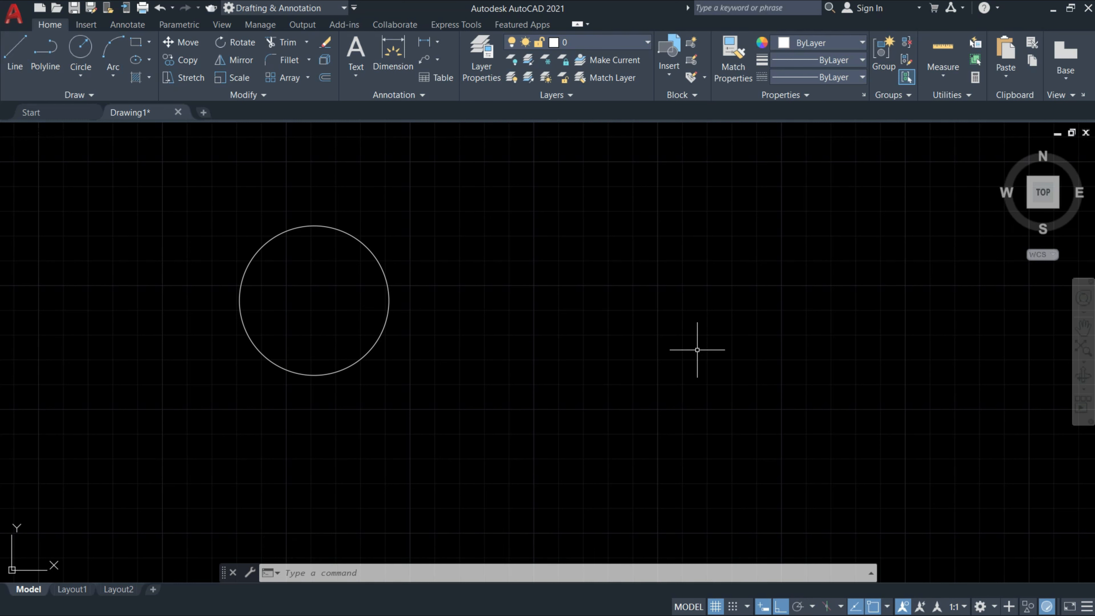
# Step: Move the circle horizontally into the right half of the drawing, using its center as the base point
pyautogui.click(188, 44)
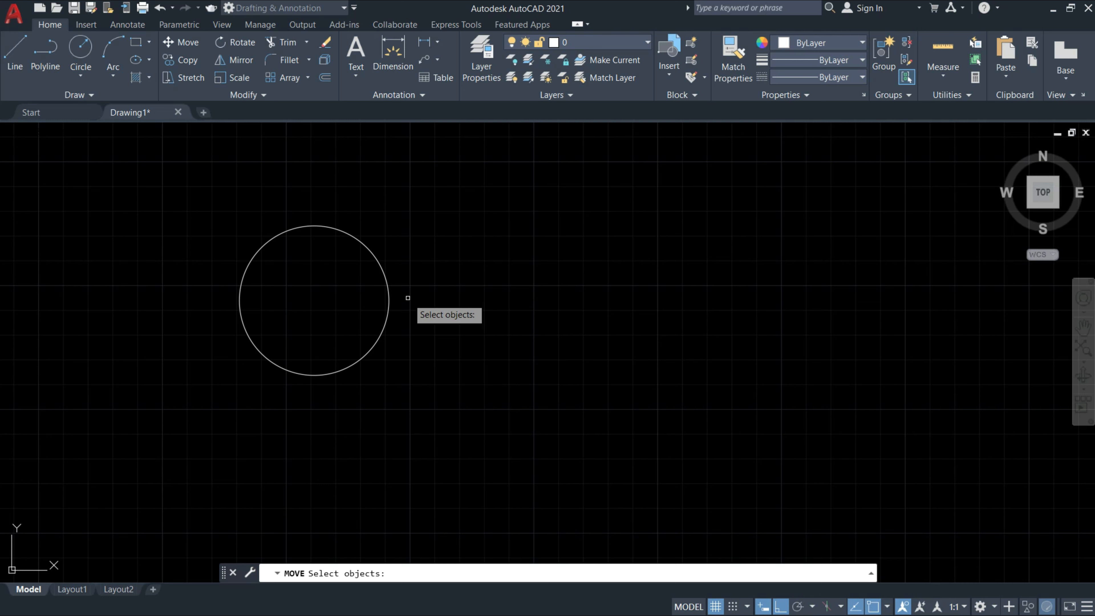
pyautogui.click(390, 298)
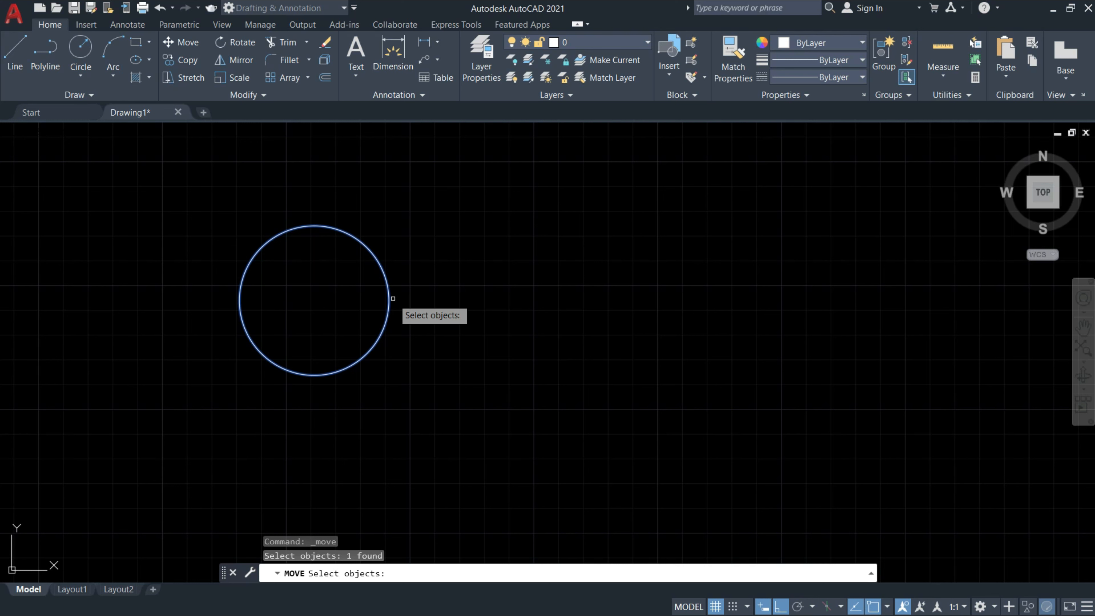
pyautogui.press('Return')
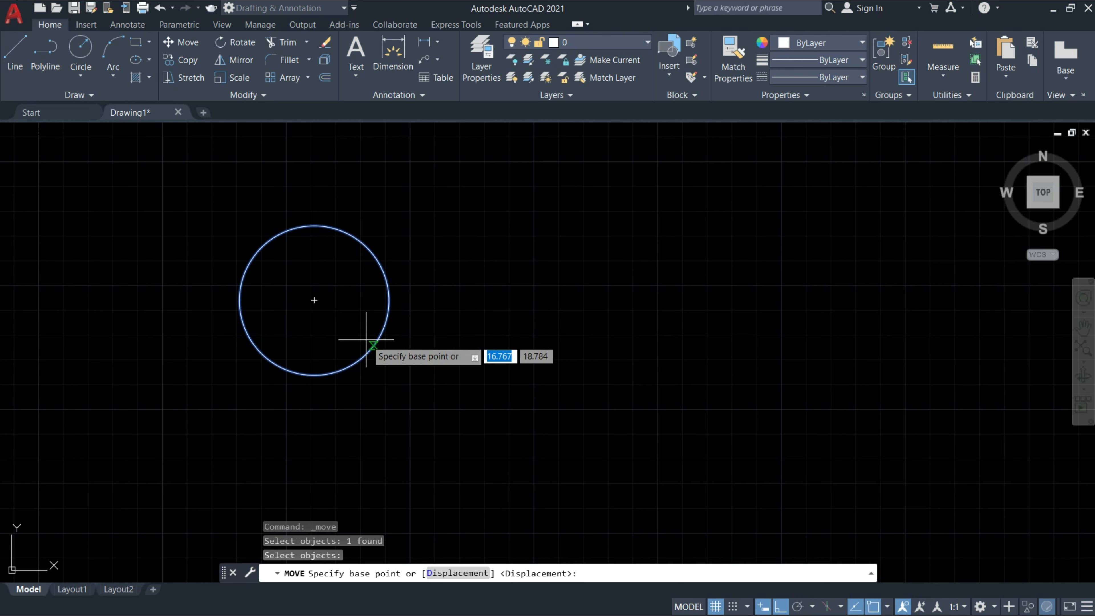
pyautogui.click(314, 300)
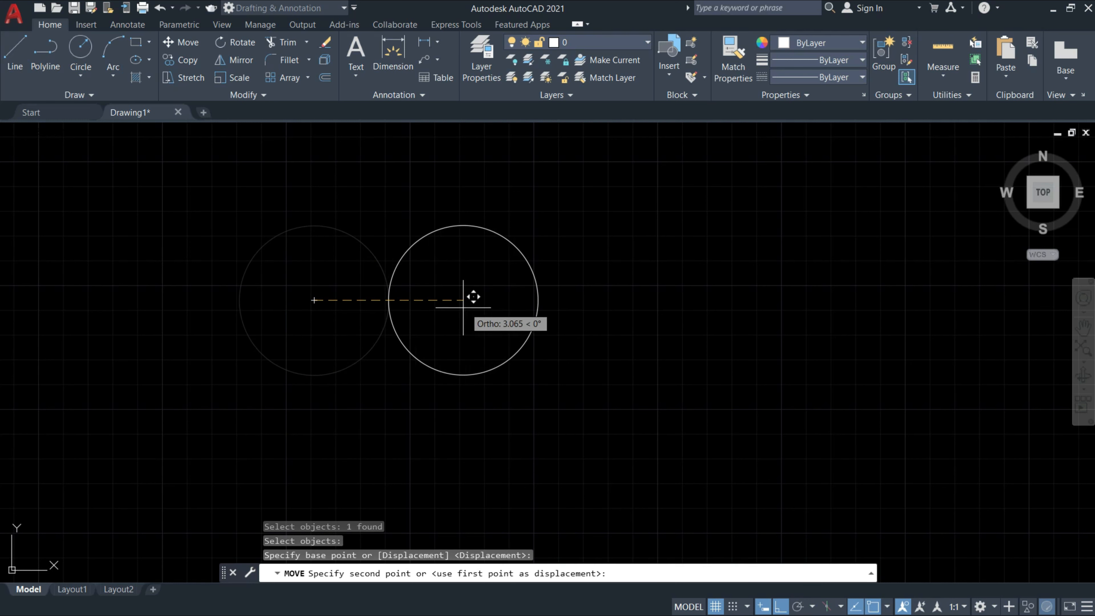
pyautogui.click(686, 296)
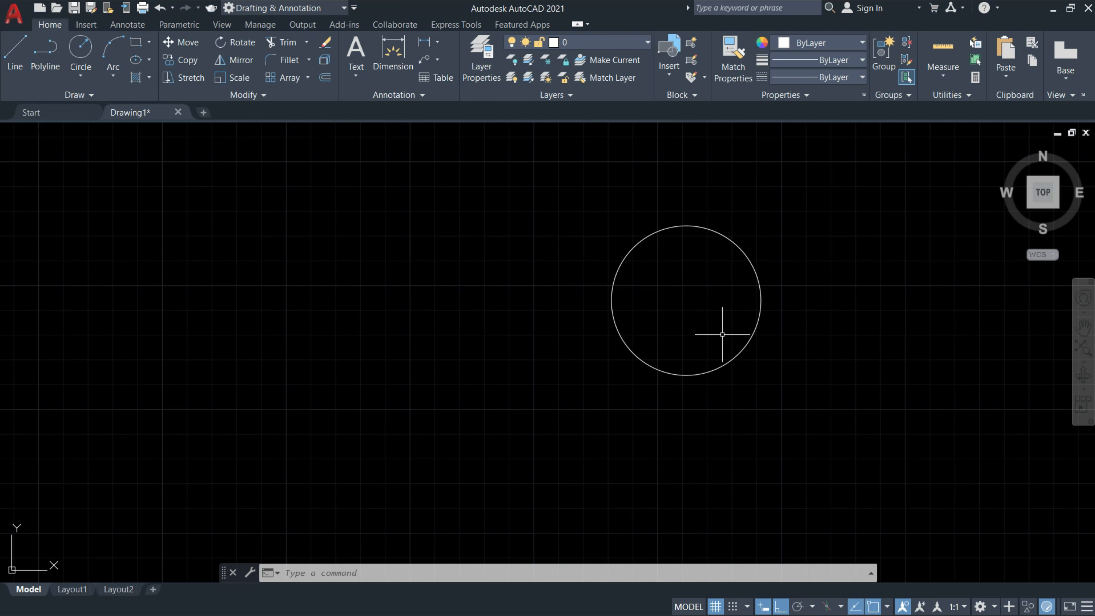
# Step: Select the circle with a crossing window and move it from its center about 6.9 units horizontally to the left
pyautogui.click(805, 393)
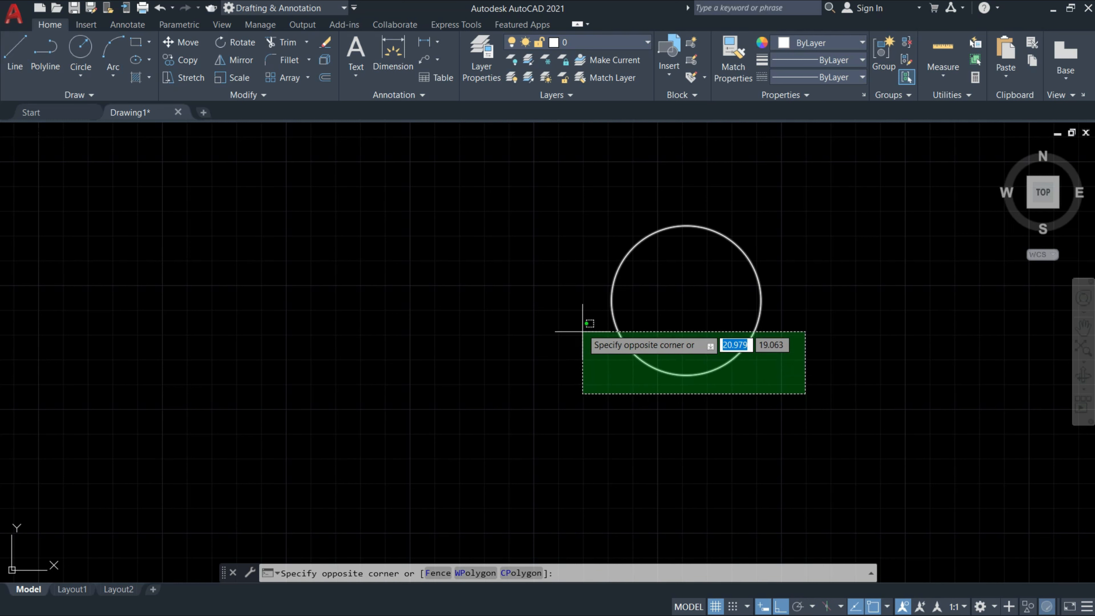
pyautogui.click(565, 203)
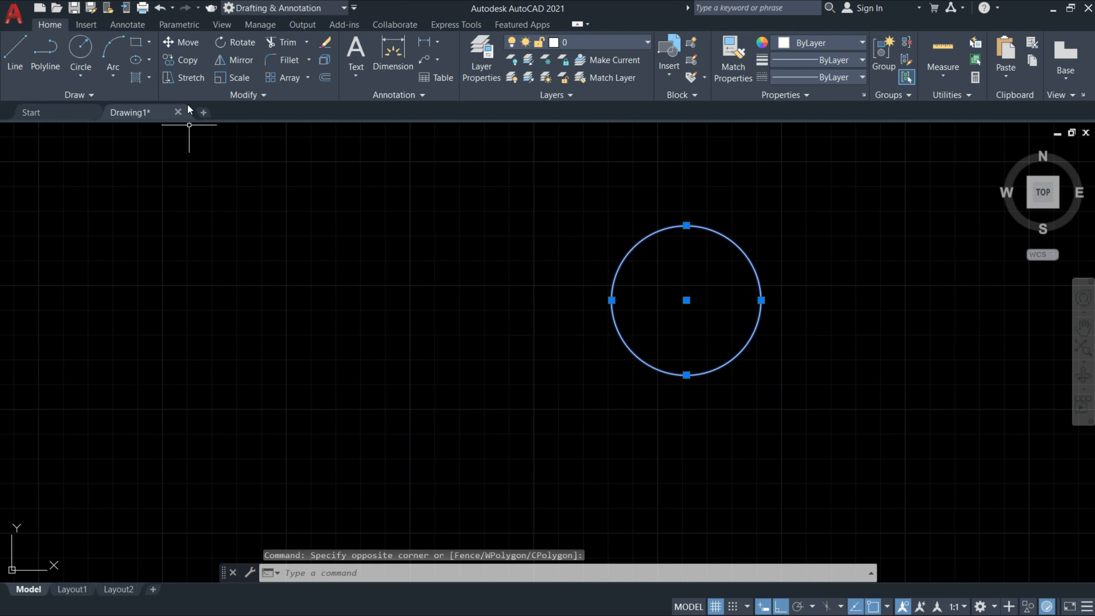
pyautogui.click(177, 41)
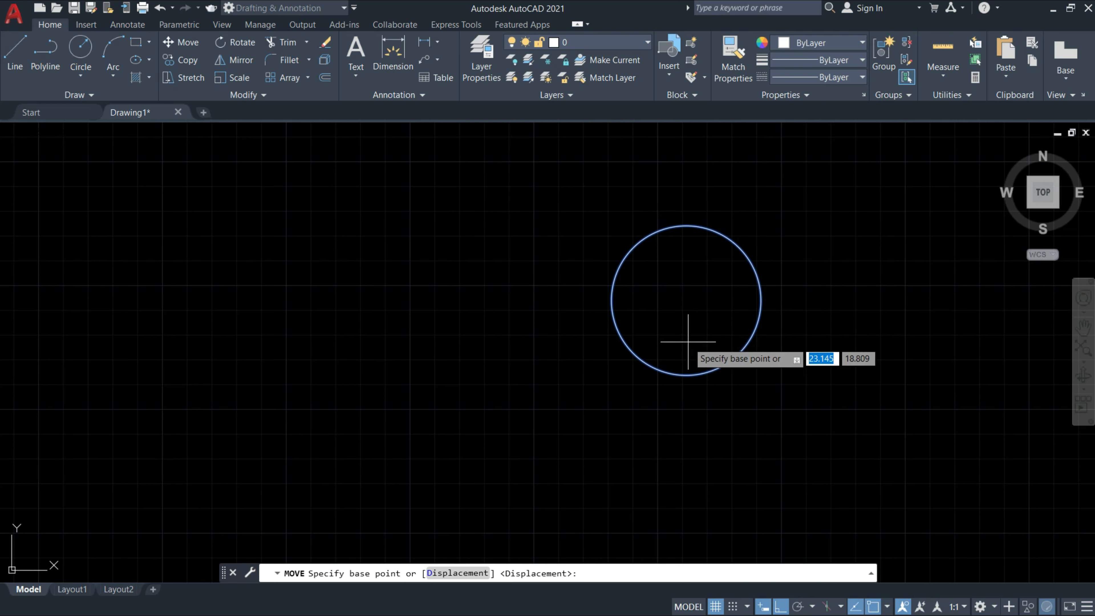
pyautogui.click(684, 302)
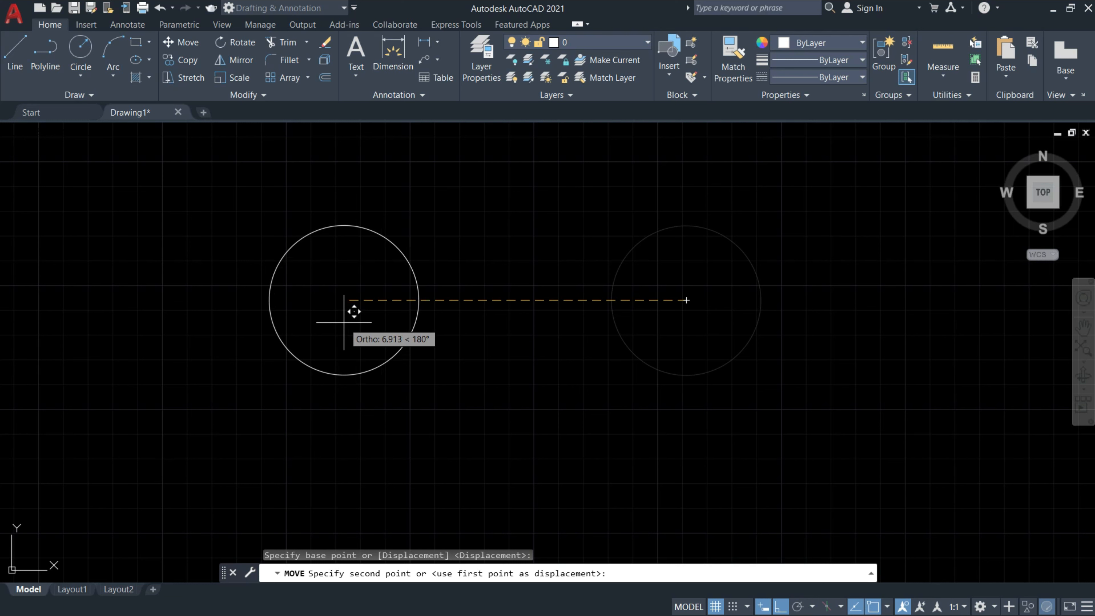
pyautogui.click(344, 322)
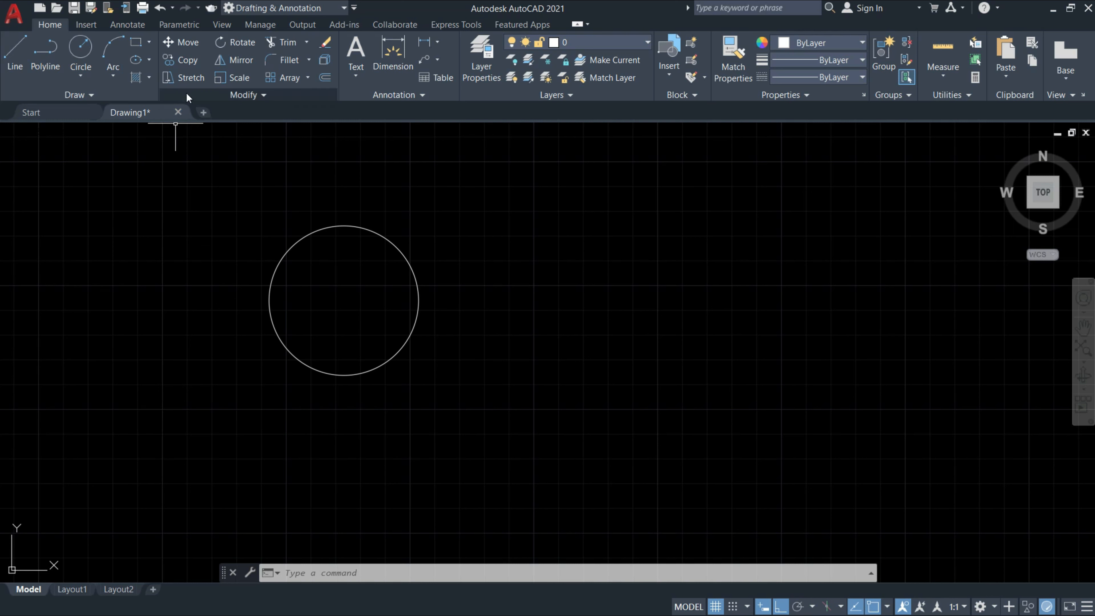
# Step: Copy the circle from its center, placing one copy well to its right and another to its left
pyautogui.click(185, 64)
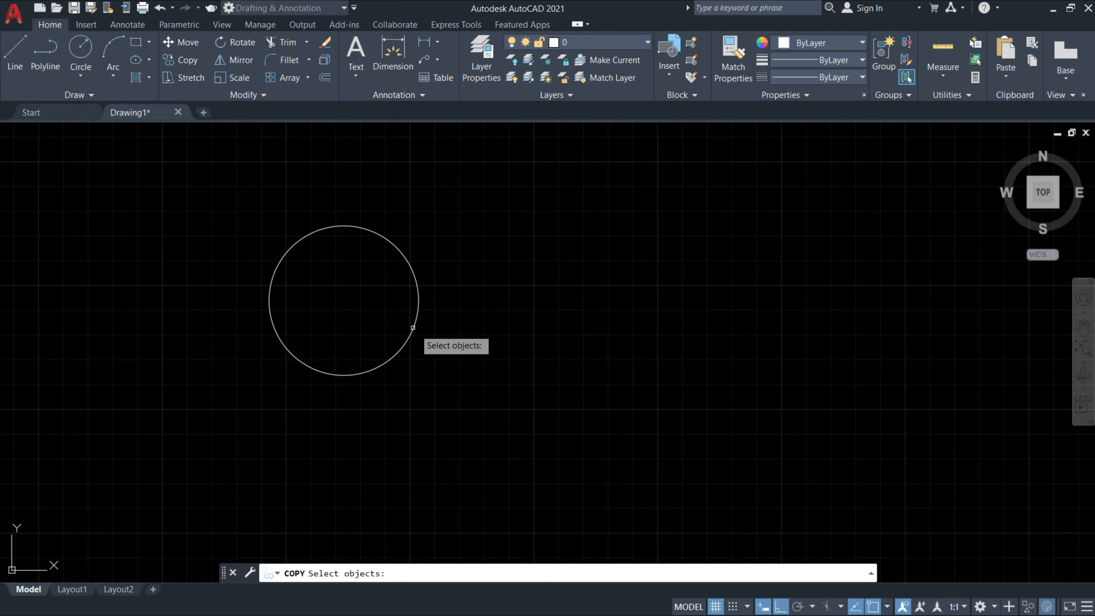
pyautogui.click(417, 318)
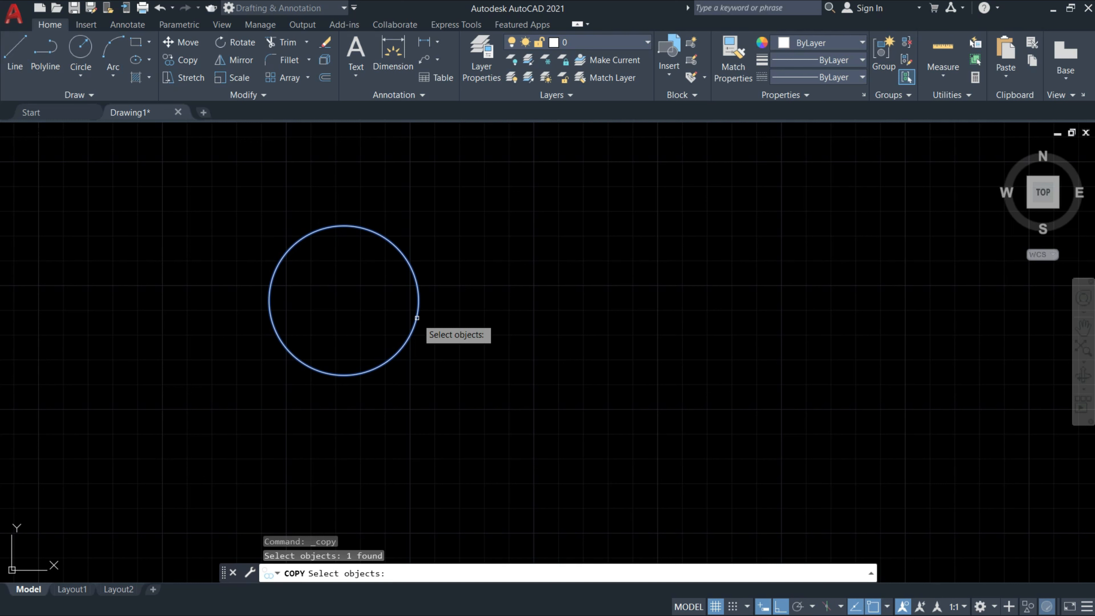
pyautogui.press('Return')
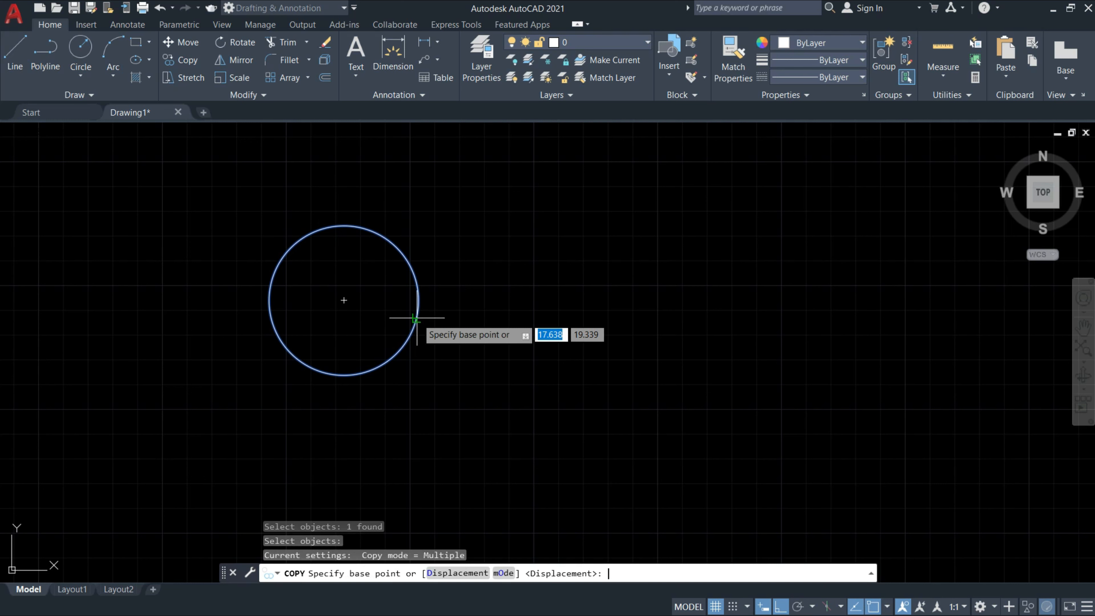
pyautogui.click(344, 300)
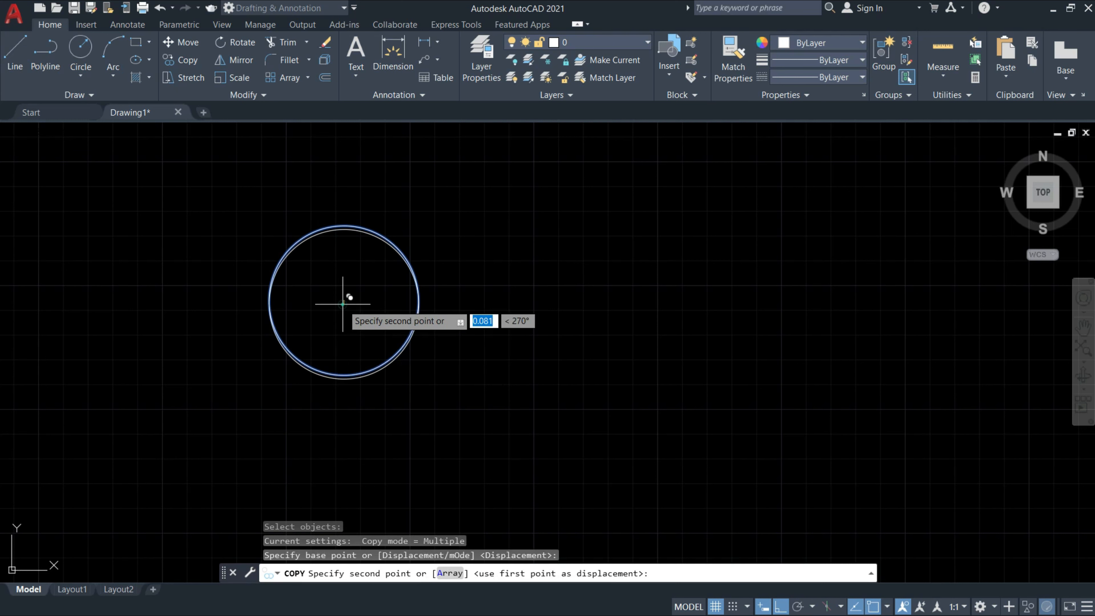
pyautogui.click(661, 340)
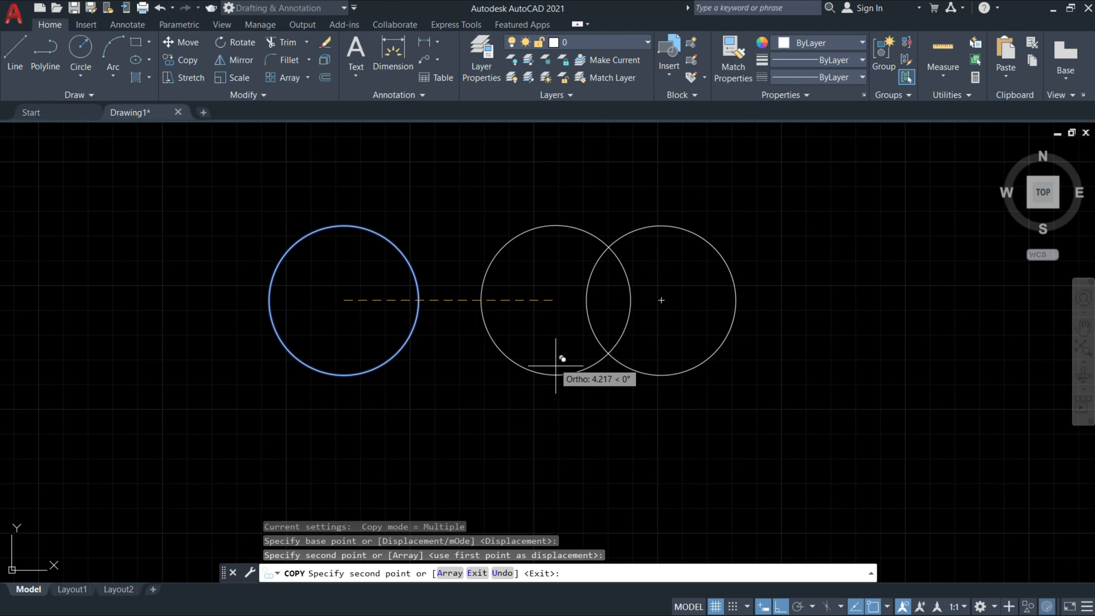
pyautogui.click(135, 339)
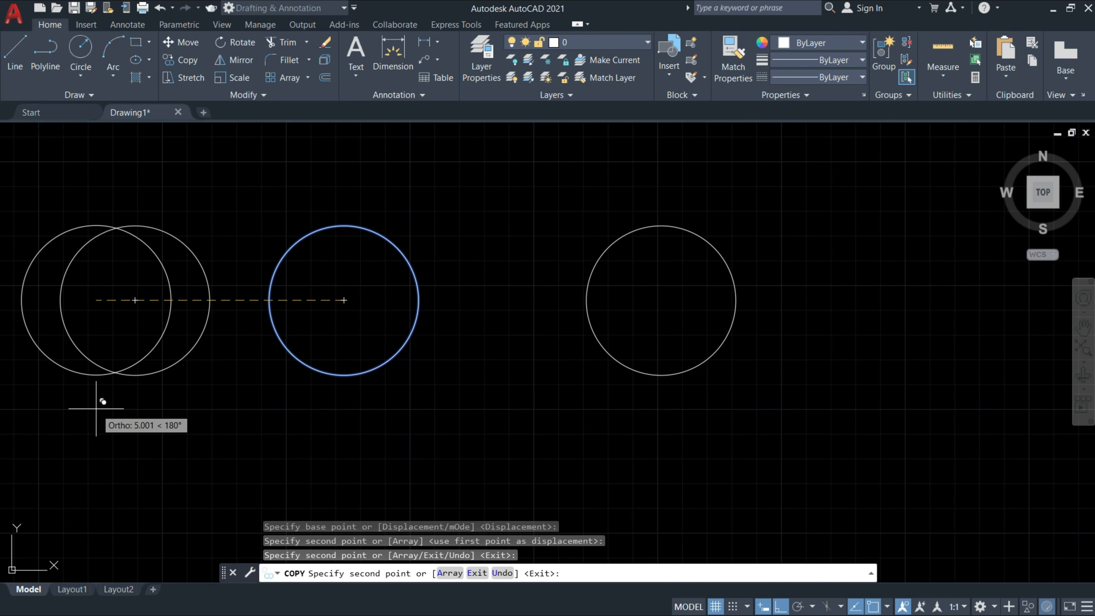
pyautogui.press('Escape')
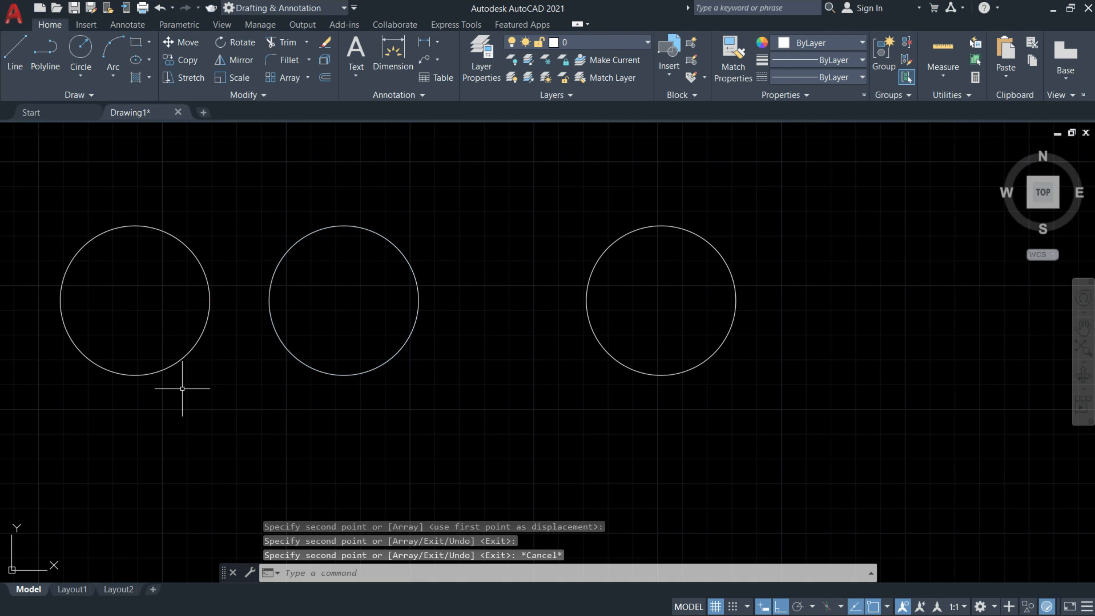
# Step: Delete the two leftmost circles, keeping only the rightmost one
pyautogui.click(530, 470)
pyautogui.click(35, 140)
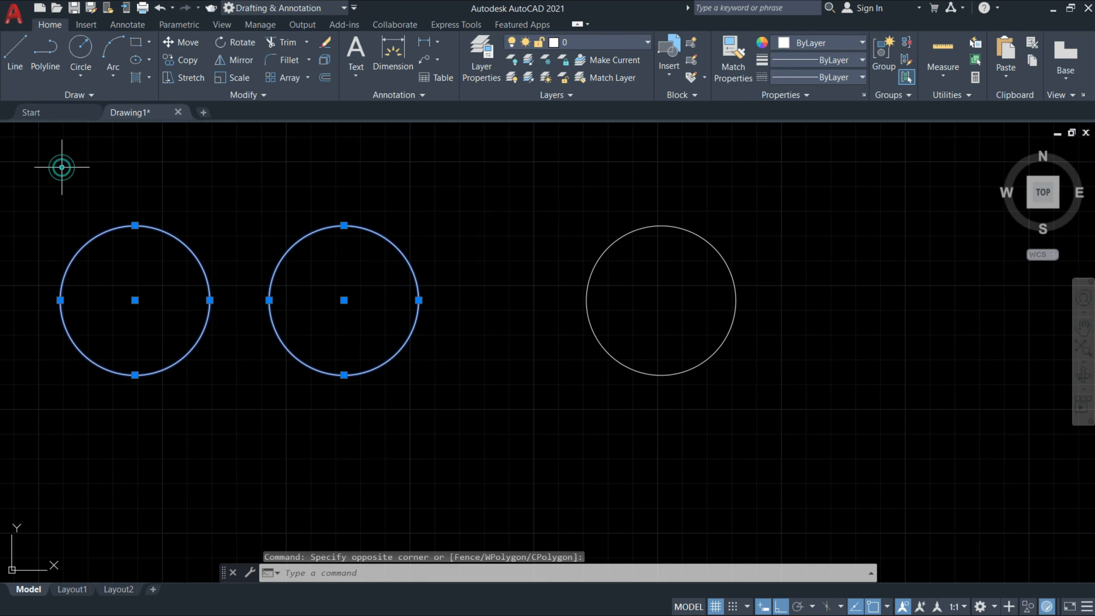
pyautogui.press('Delete')
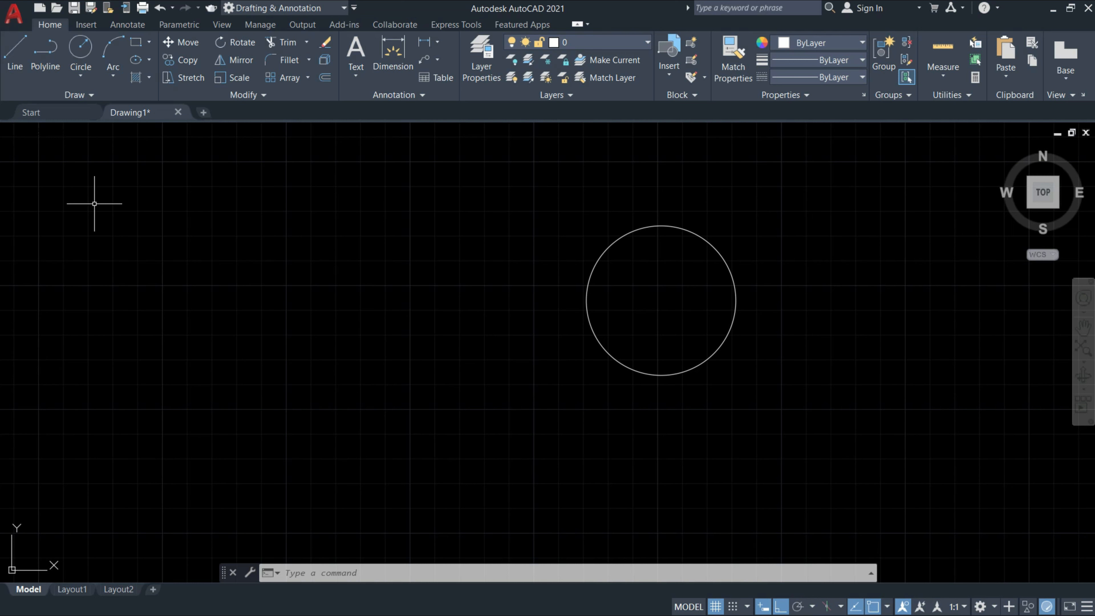
# Step: Copy the remaining circle from its center, placing copies about 4.5 units left, directly below, and about 3 units right
pyautogui.click(799, 414)
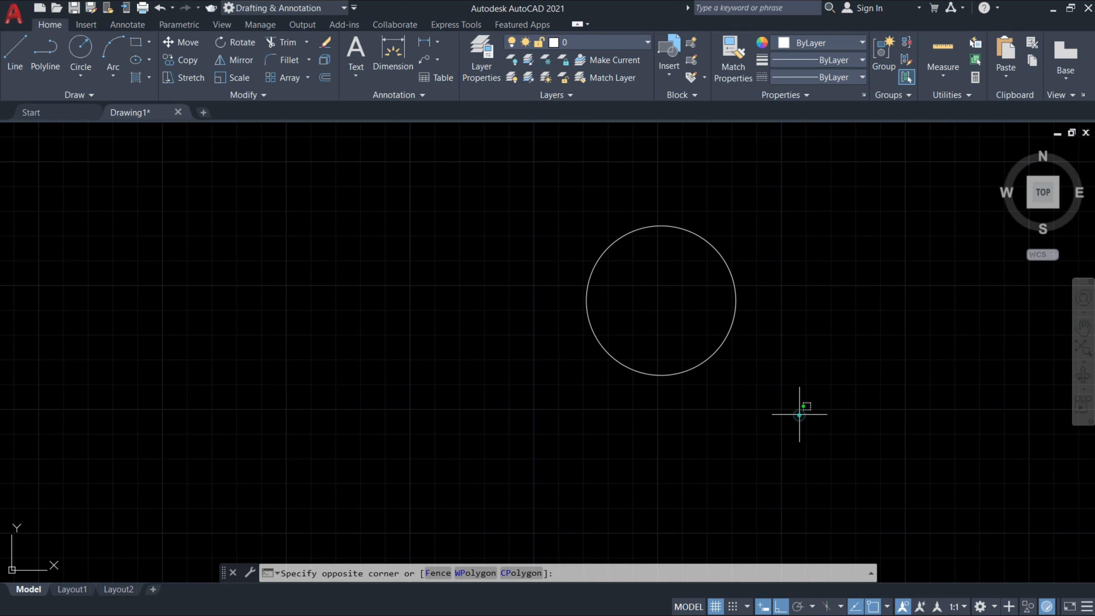
pyautogui.click(560, 205)
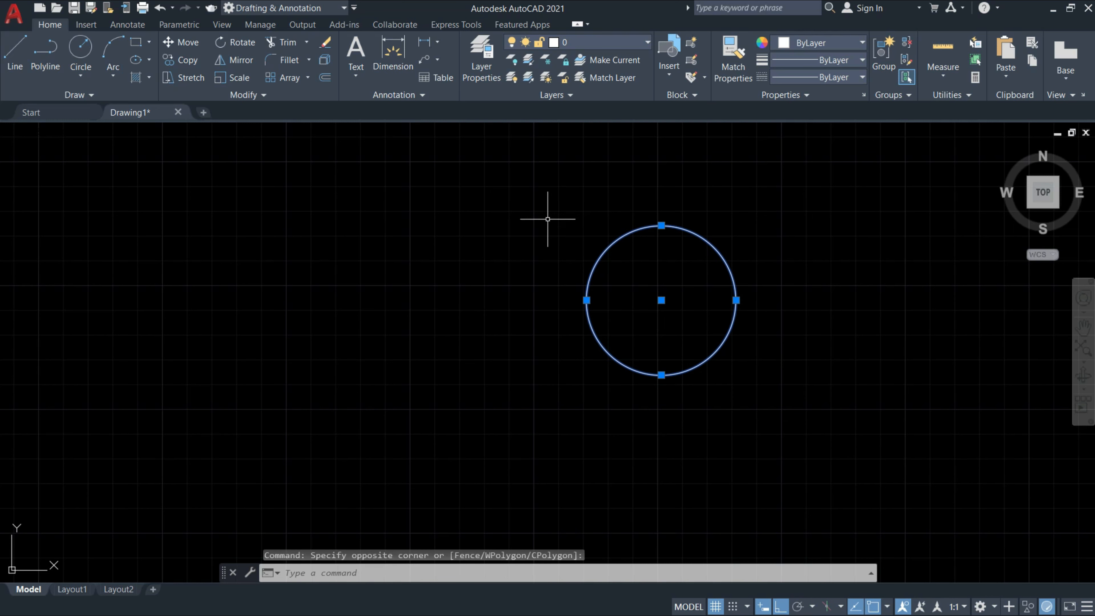
pyautogui.click(182, 61)
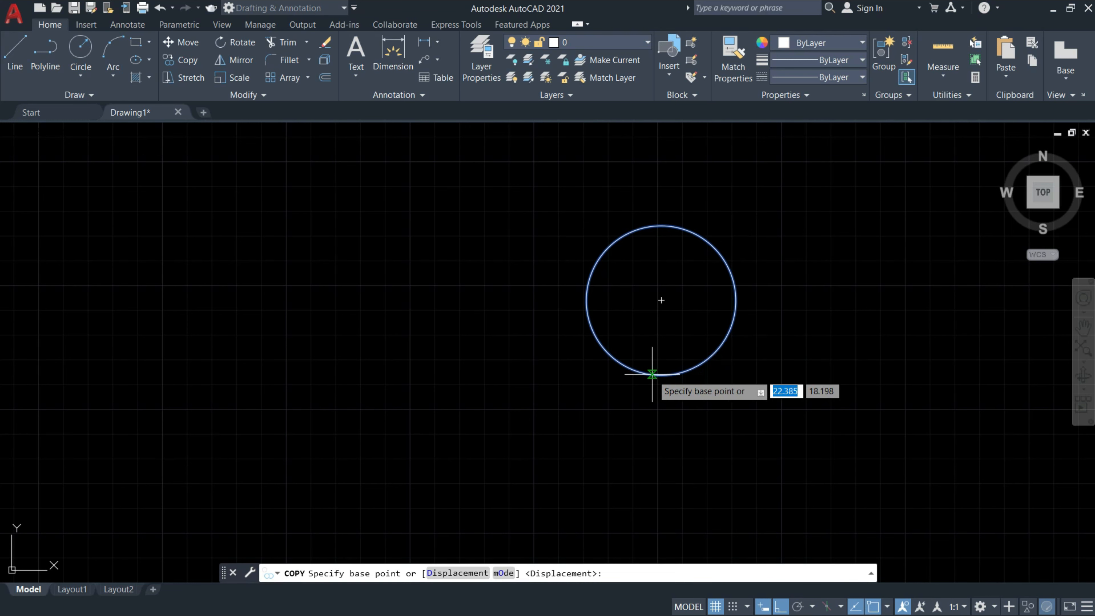
pyautogui.click(661, 299)
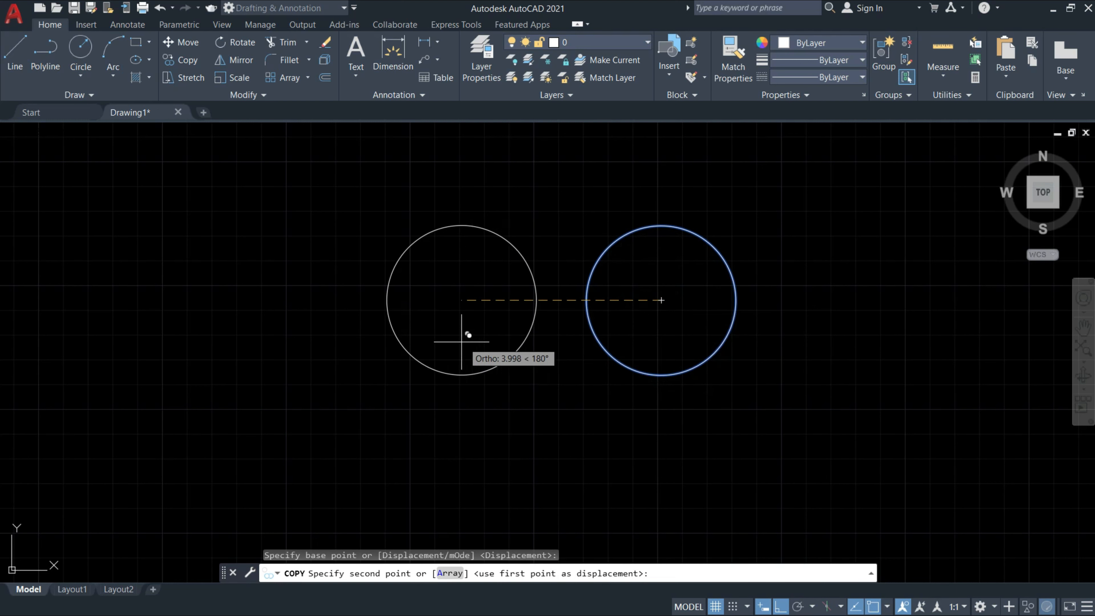
pyautogui.click(435, 345)
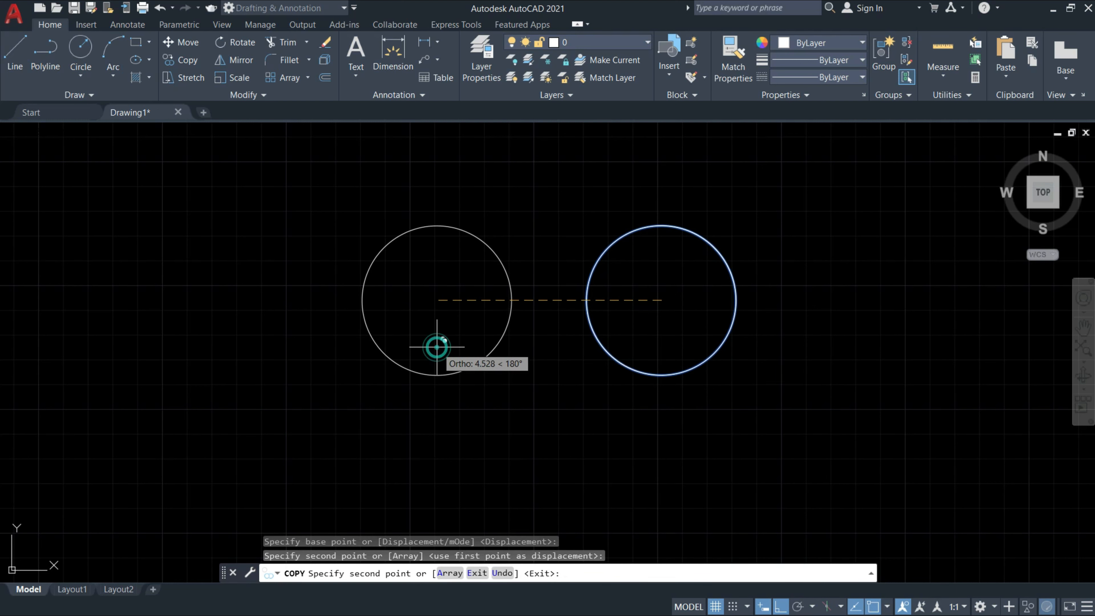
pyautogui.click(681, 459)
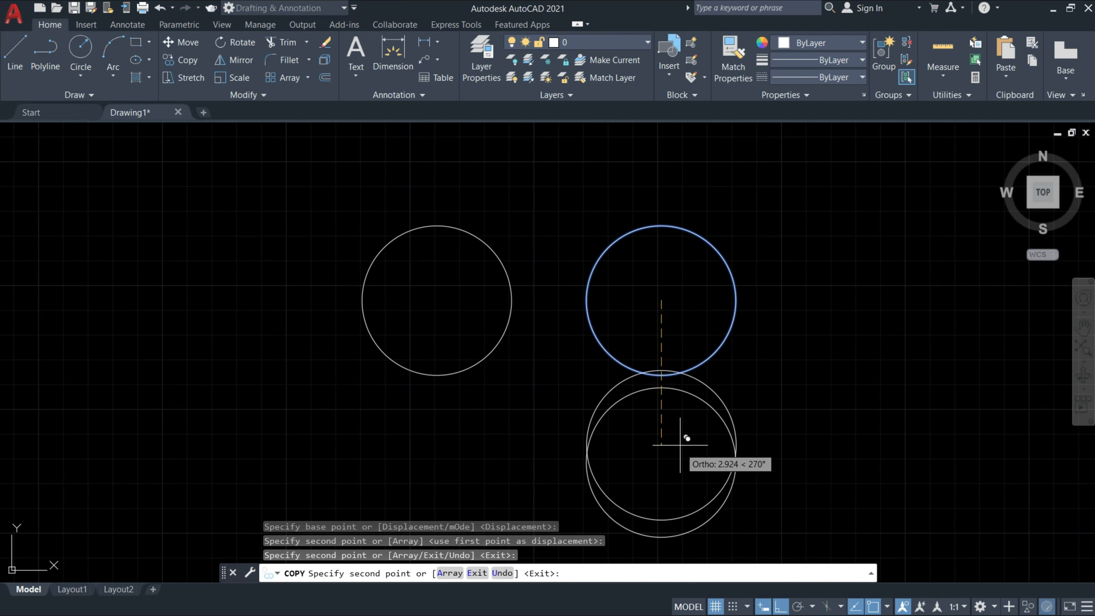
pyautogui.click(809, 263)
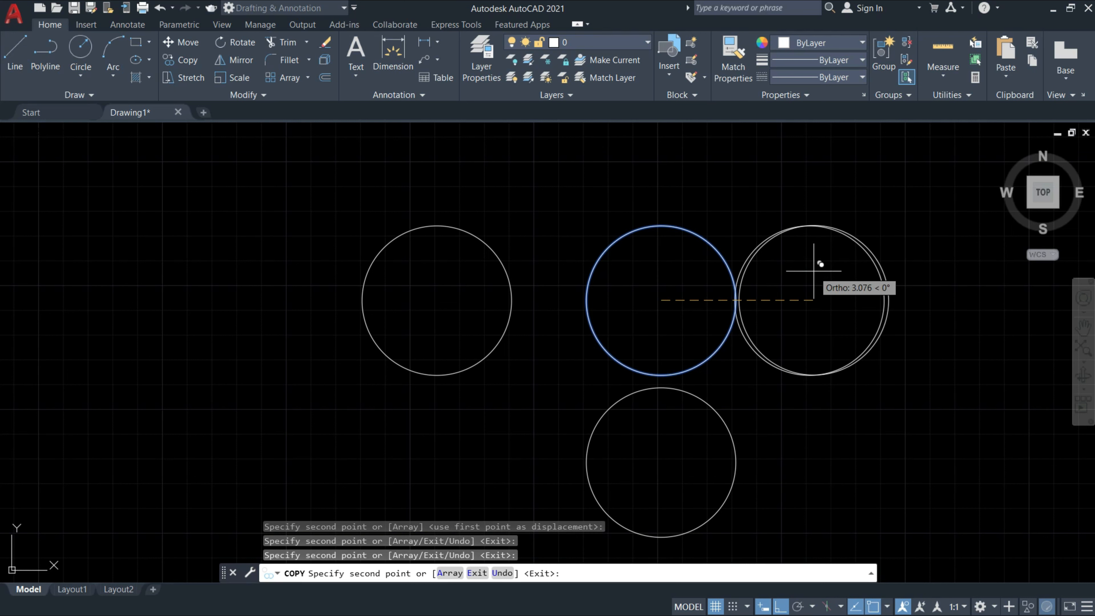
pyautogui.press('Escape')
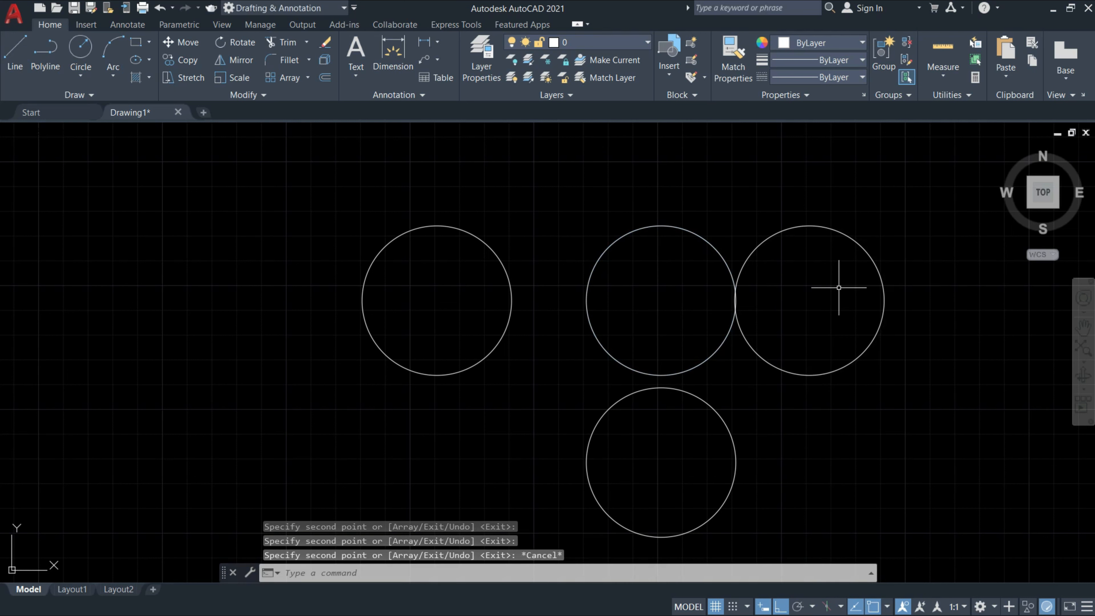
# Step: Delete all four circles from the drawing
pyautogui.click(844, 508)
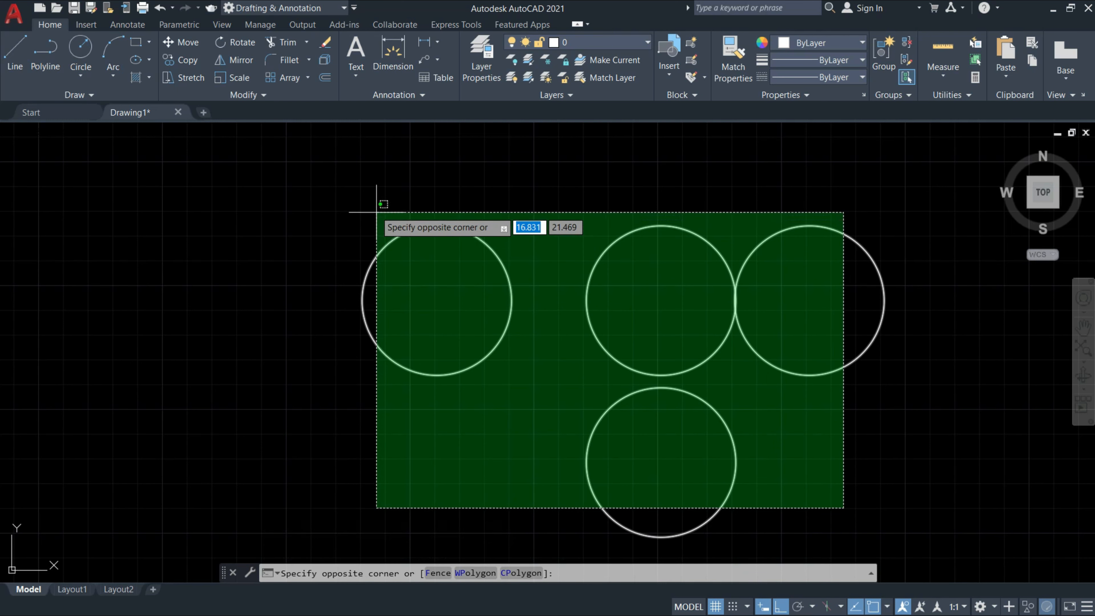
pyautogui.click(362, 189)
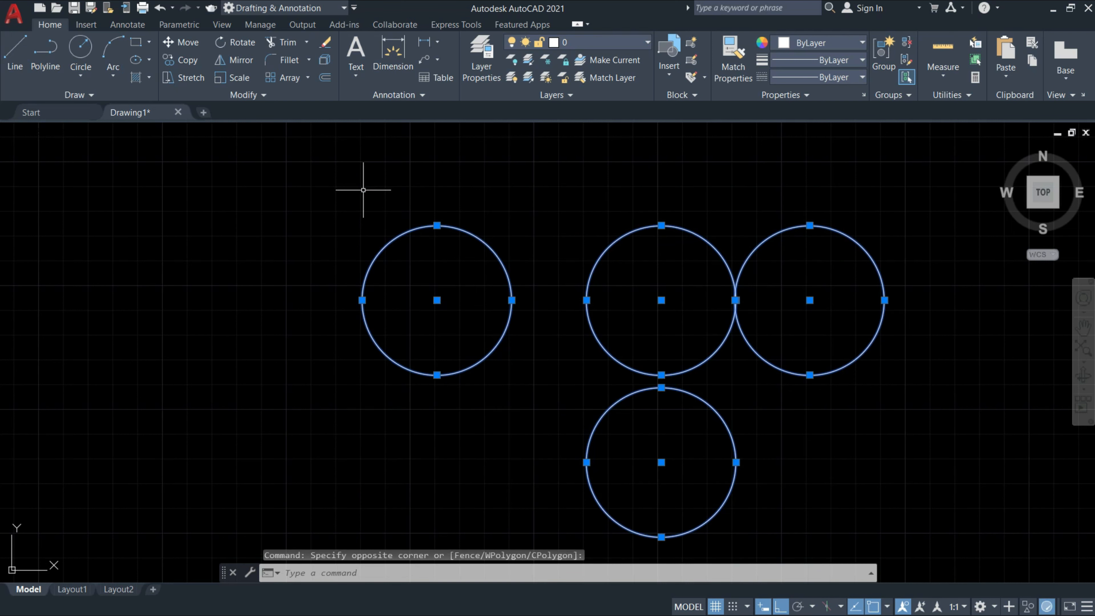
pyautogui.press('Delete')
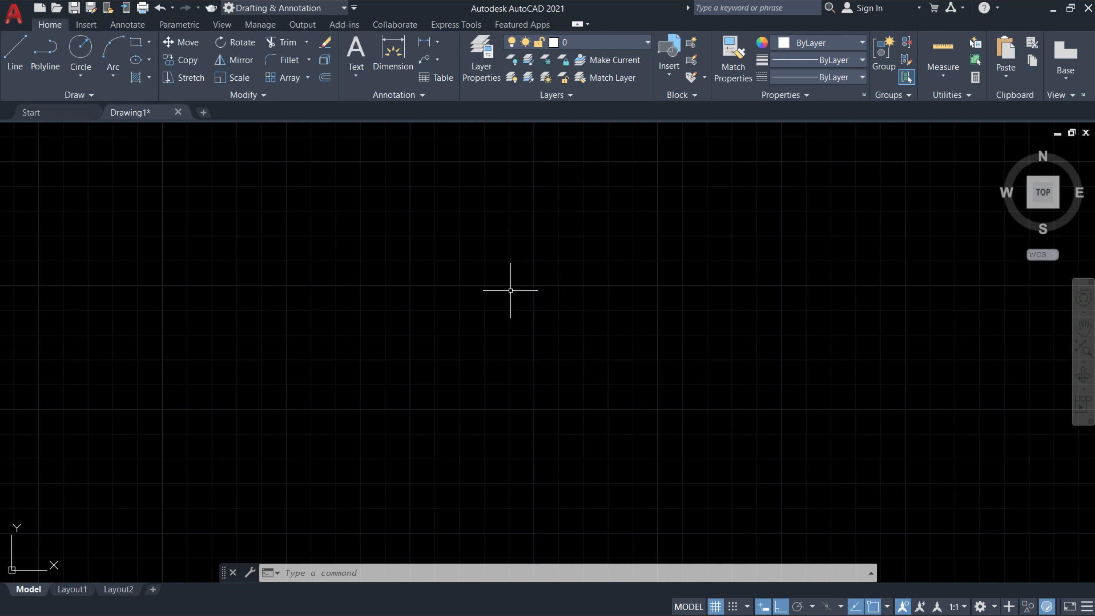
# Step: Draw a 4 by 4 unit square with the Rectangle command in the empty drawing area
pyautogui.click(136, 42)
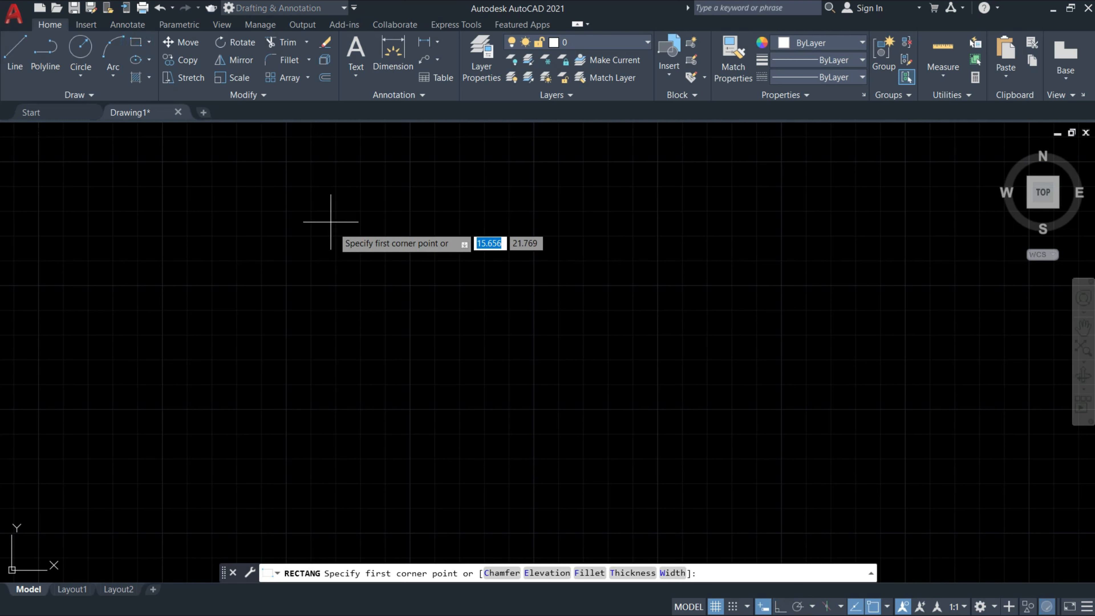
pyautogui.click(376, 265)
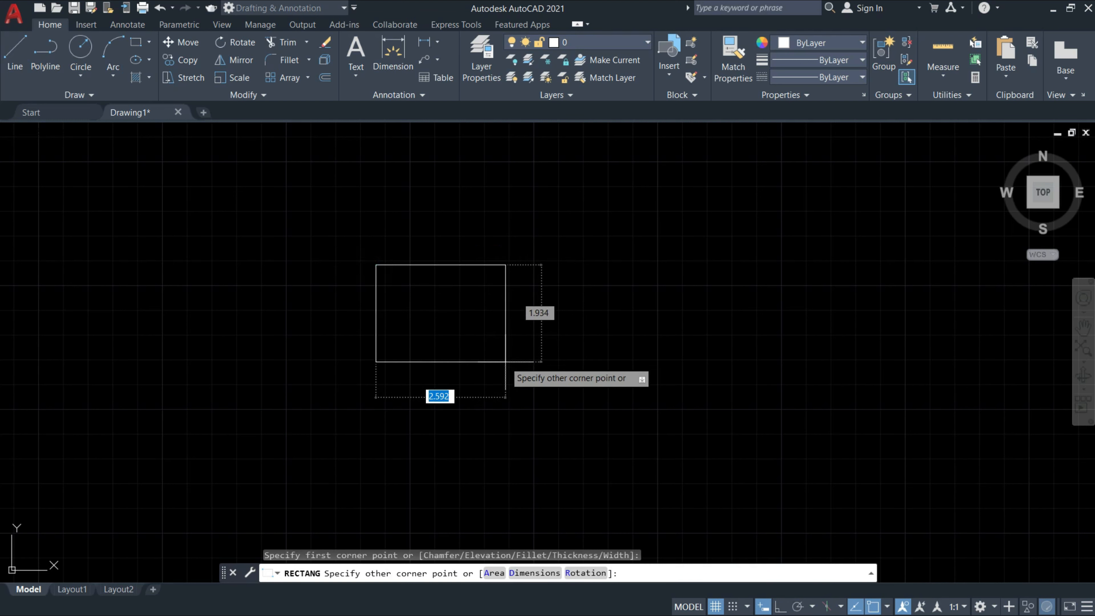
pyautogui.write('4')
pyautogui.press('Tab')
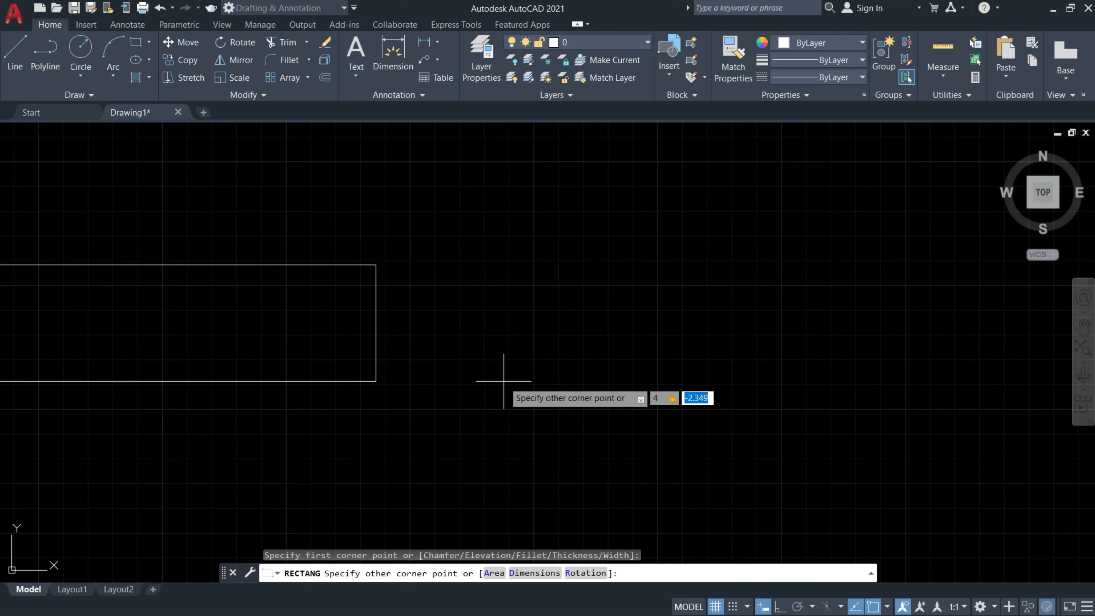
pyautogui.write('4')
pyautogui.press('Return')
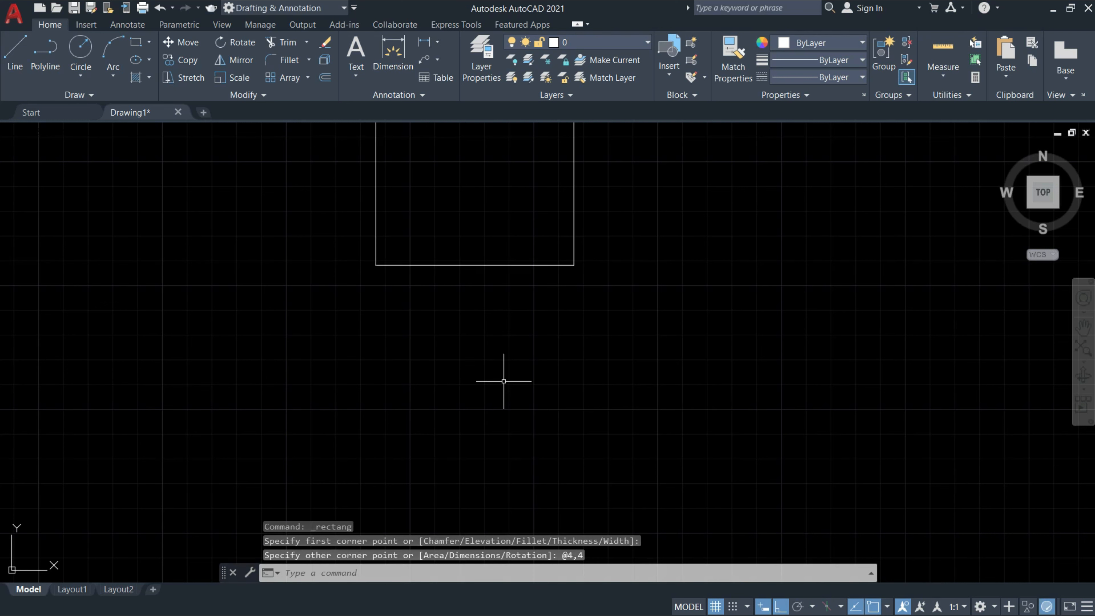
# Step: Dimension the square's top edge from corner to corner, placing the dimension line well above the square
pyautogui.scroll(-2, 625, 345)
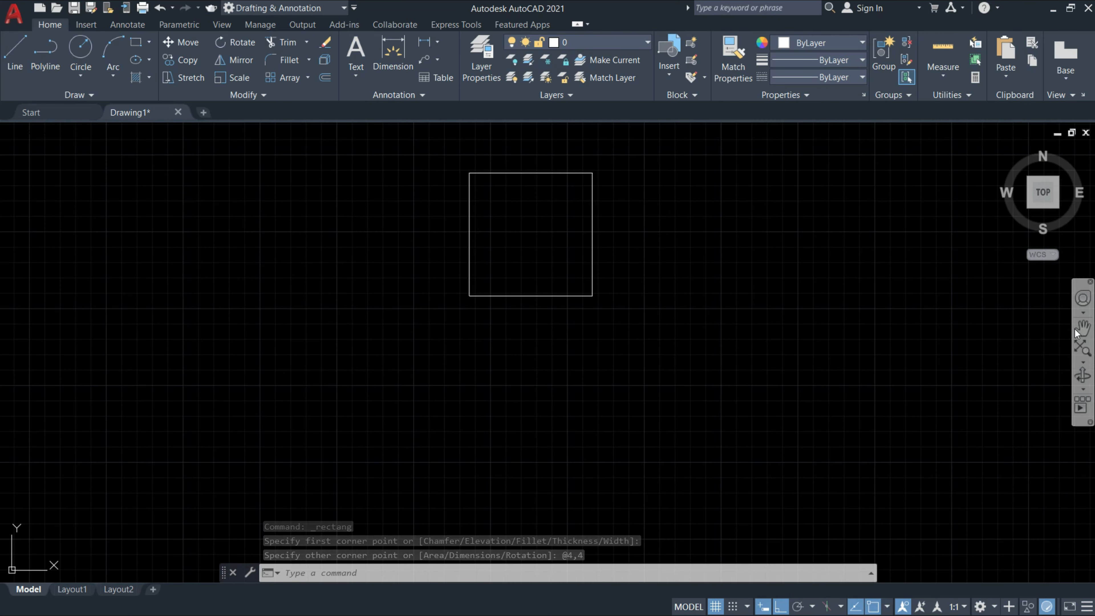
pyautogui.click(1082, 324)
pyautogui.moveTo(638, 281); pyautogui.dragTo(636, 440)
pyautogui.press('Escape')
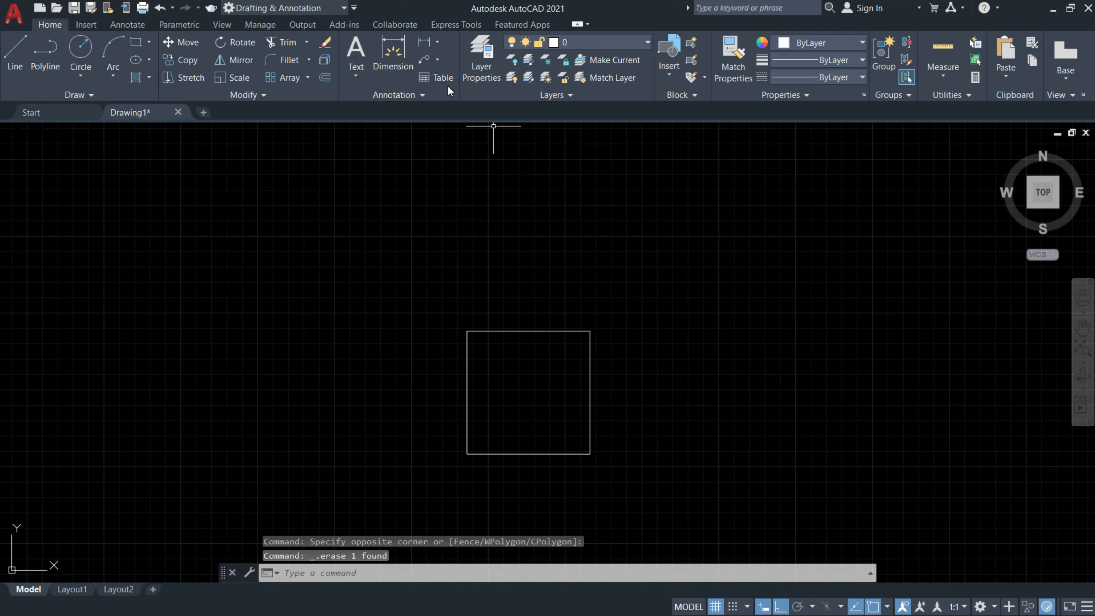
pyautogui.click(380, 48)
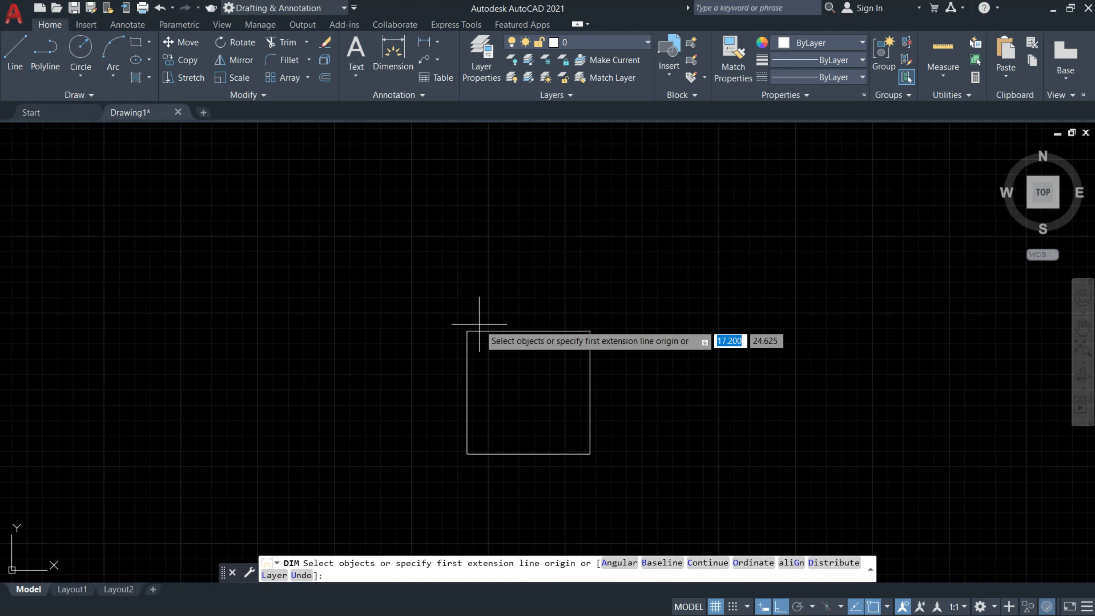
pyautogui.click(467, 331)
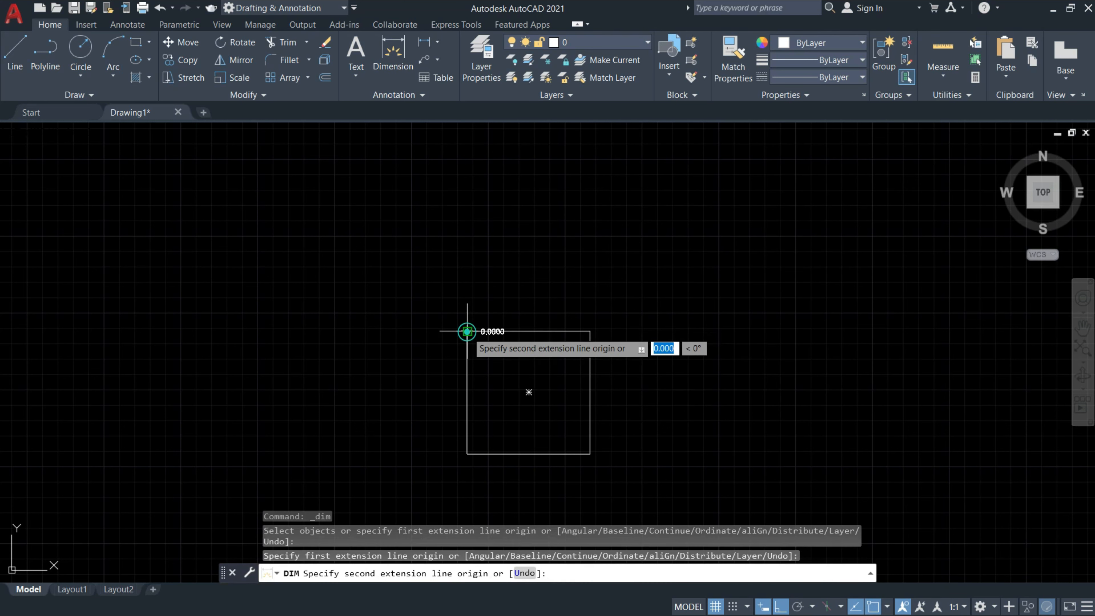
pyautogui.click(590, 332)
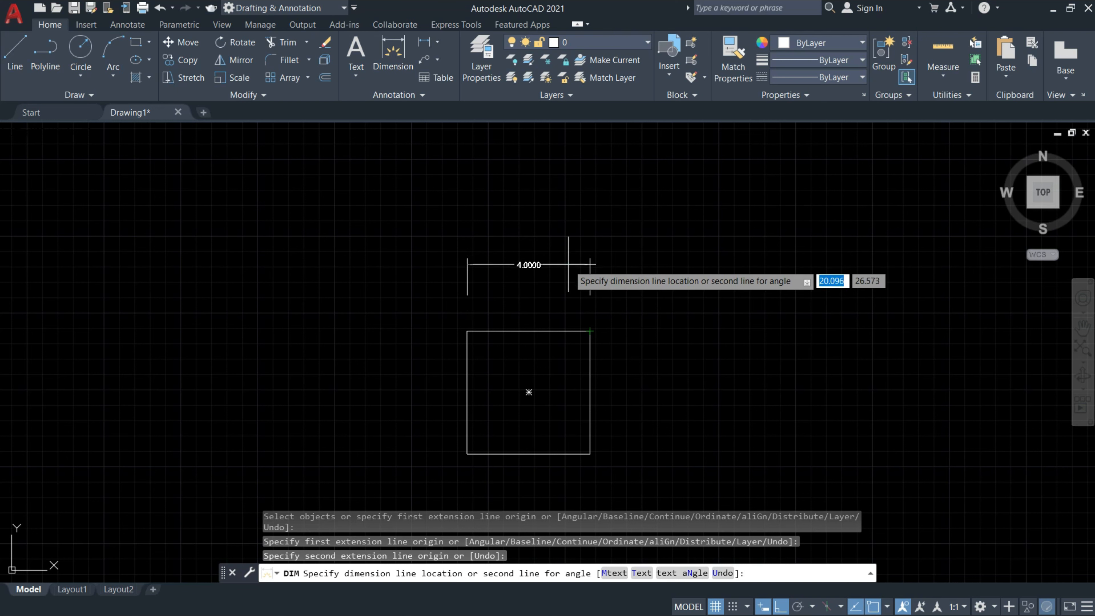
pyautogui.click(578, 264)
pyautogui.press('Escape')
# Step: Stretch the square's right side together with its dimension 1 unit to the right, using the lower-right corner as base point
pyautogui.click(1083, 328)
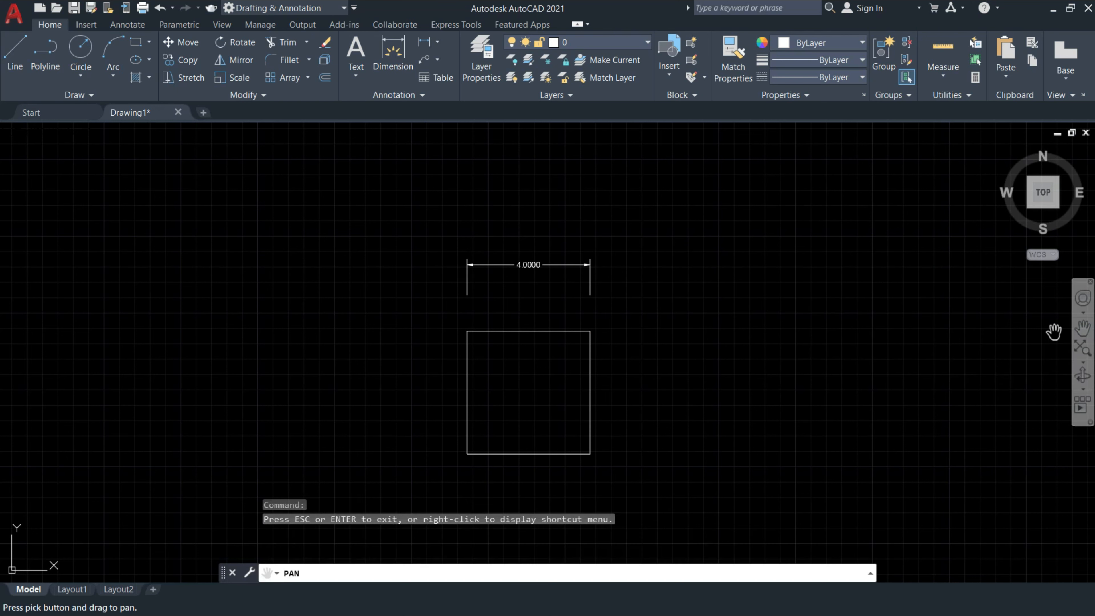
pyautogui.moveTo(548, 397); pyautogui.dragTo(533, 343)
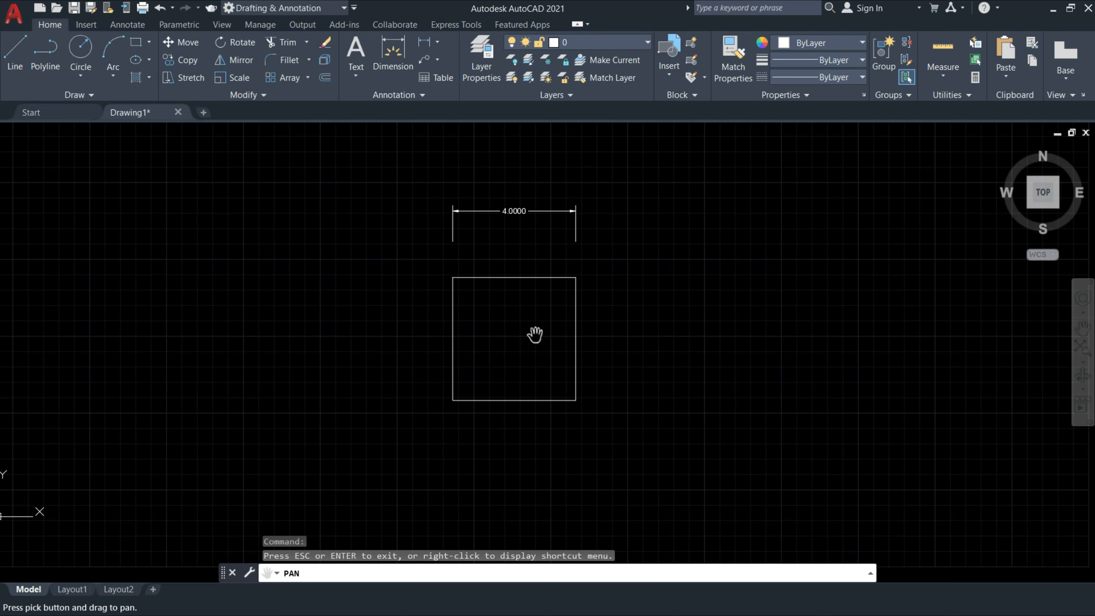
pyautogui.scroll(2, 535, 336)
pyautogui.moveTo(539, 240); pyautogui.dragTo(551, 260)
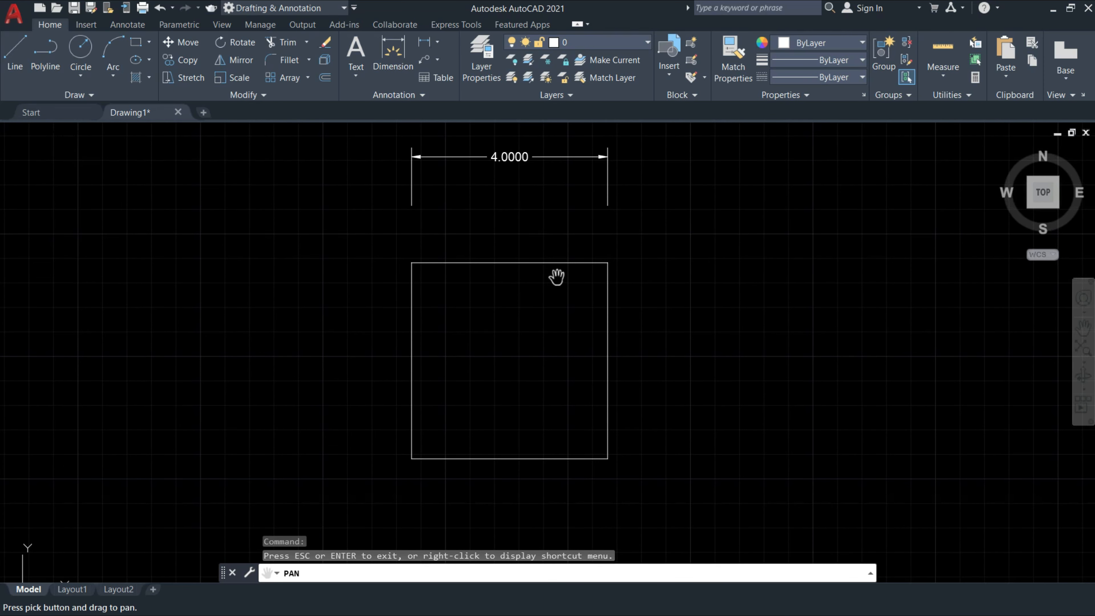
pyautogui.press('Escape')
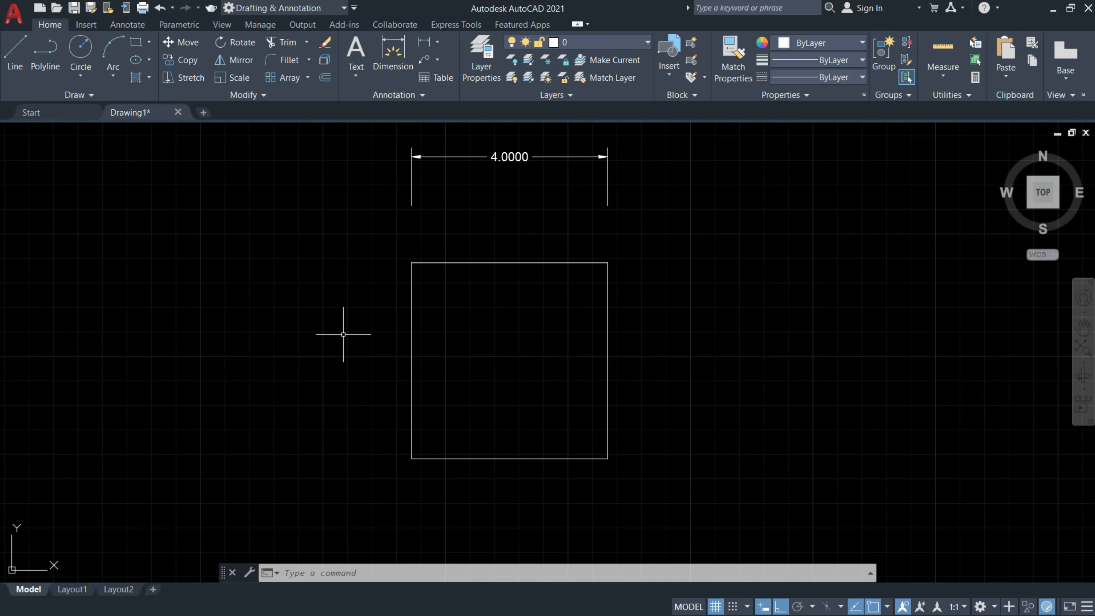
pyautogui.click(191, 79)
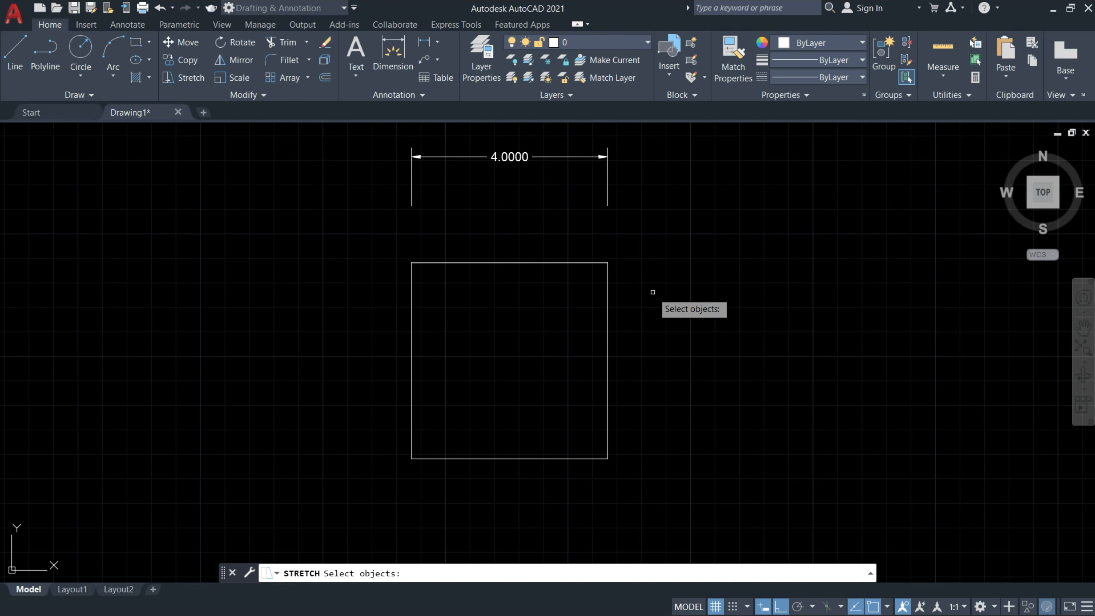
pyautogui.click(644, 490)
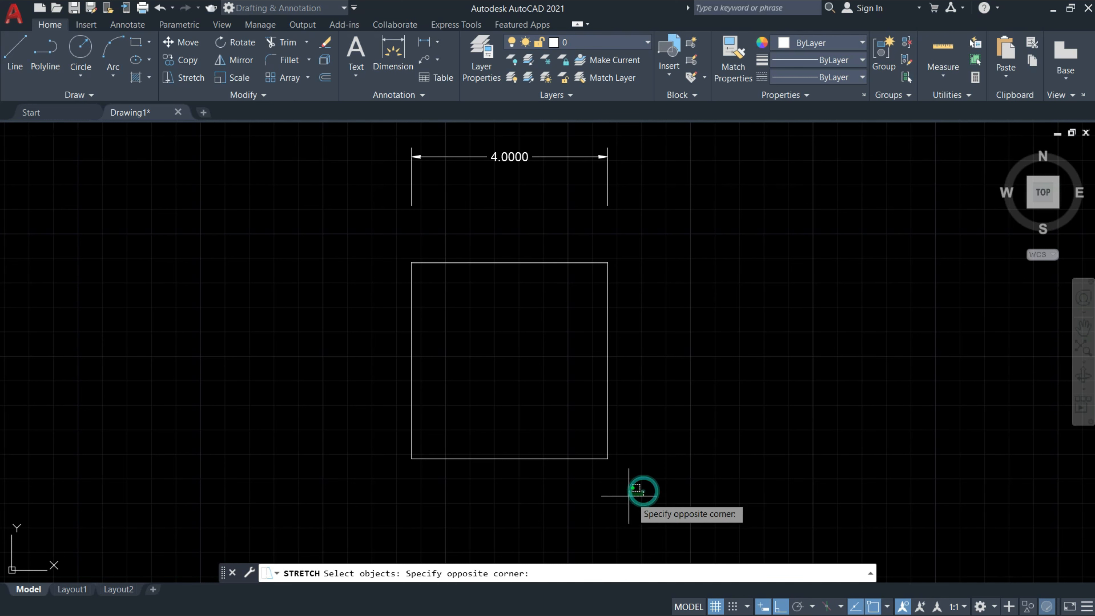
pyautogui.click(589, 237)
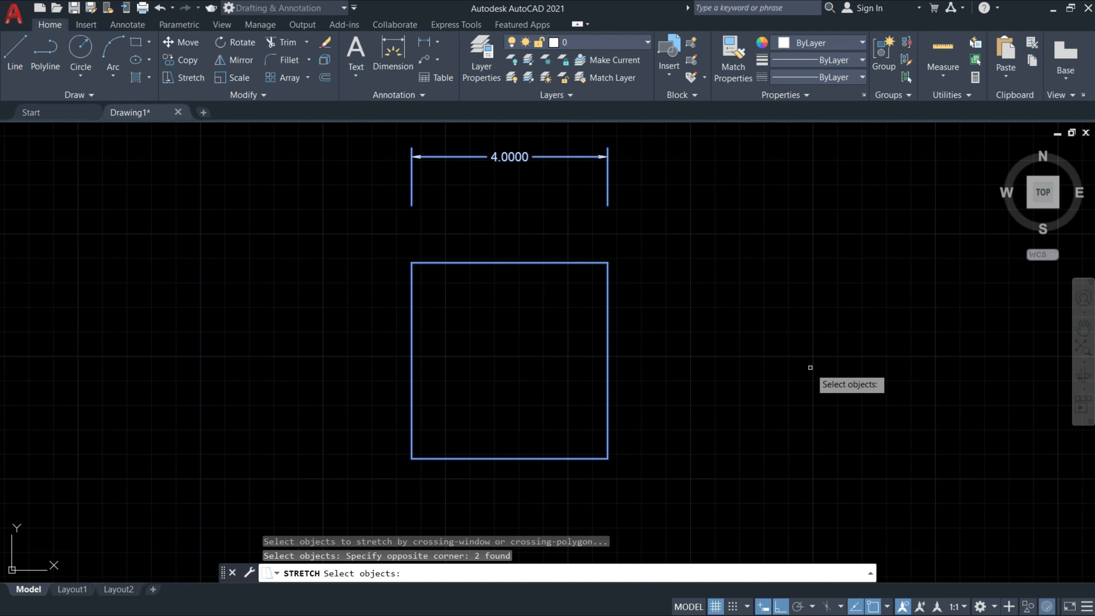
pyautogui.press('Return')
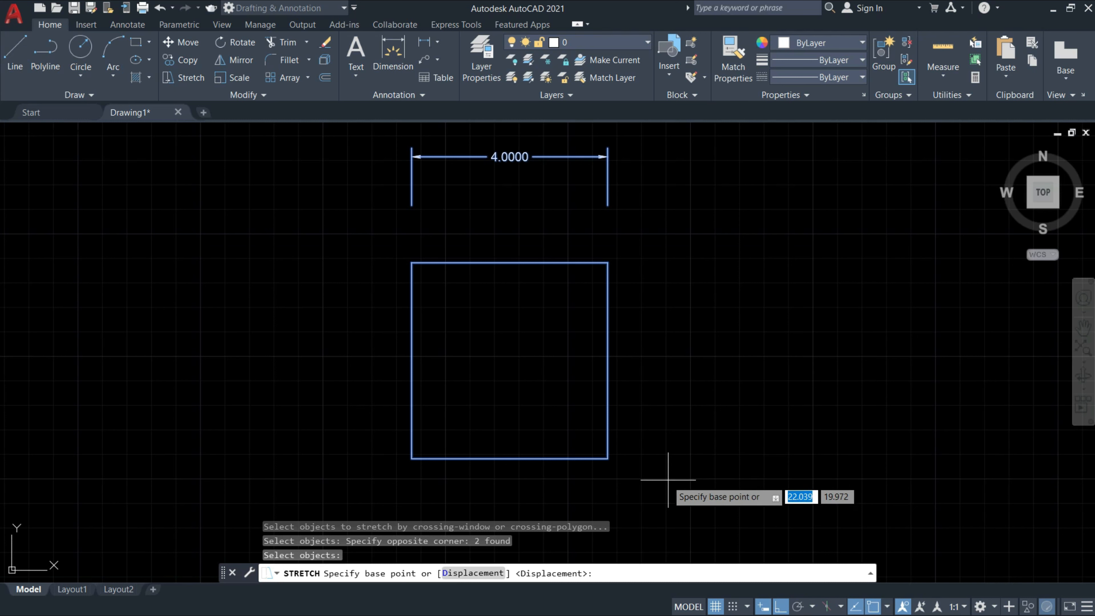
pyautogui.click(607, 458)
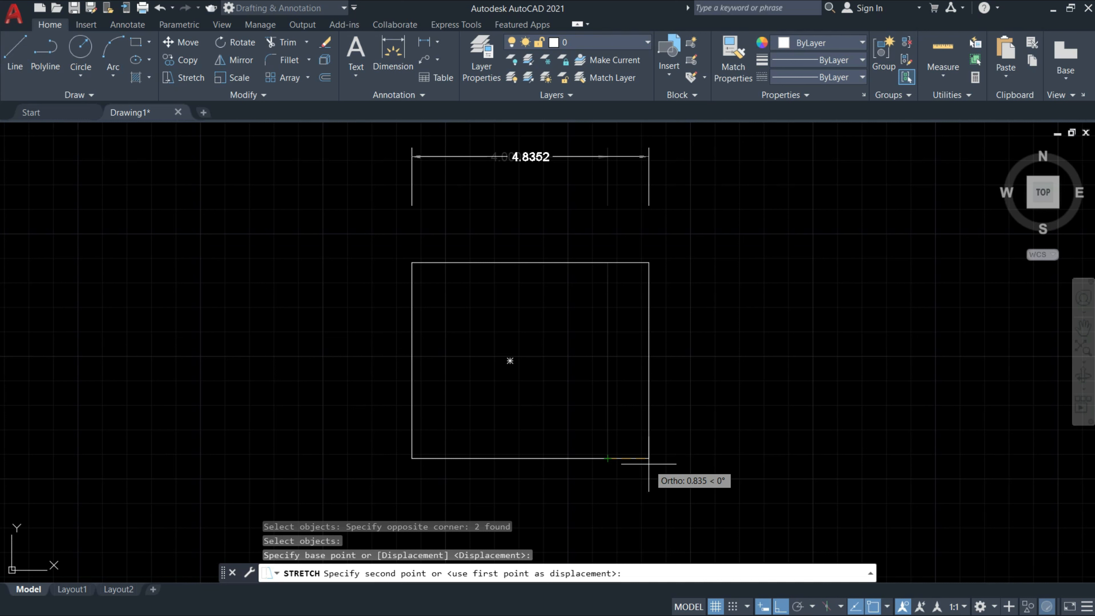
pyautogui.write('1')
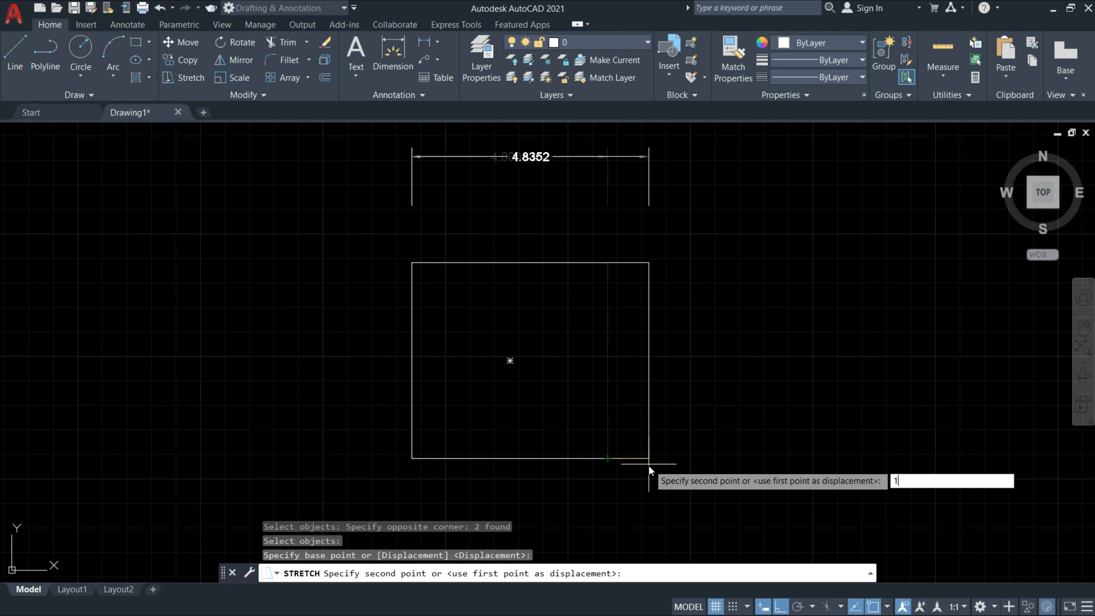
pyautogui.press('Return')
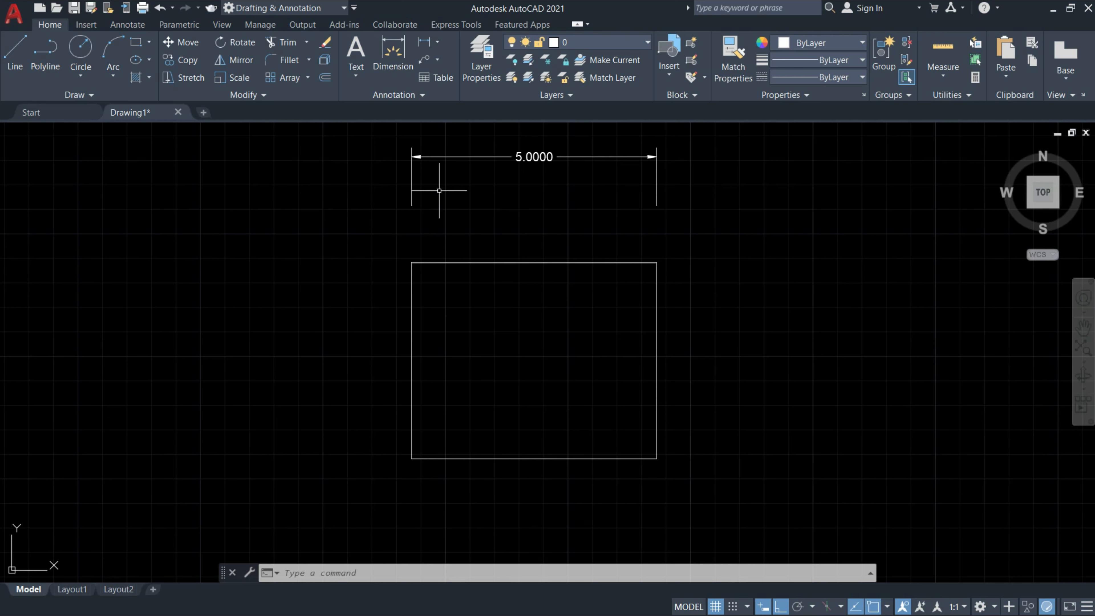
pyautogui.press('Escape')
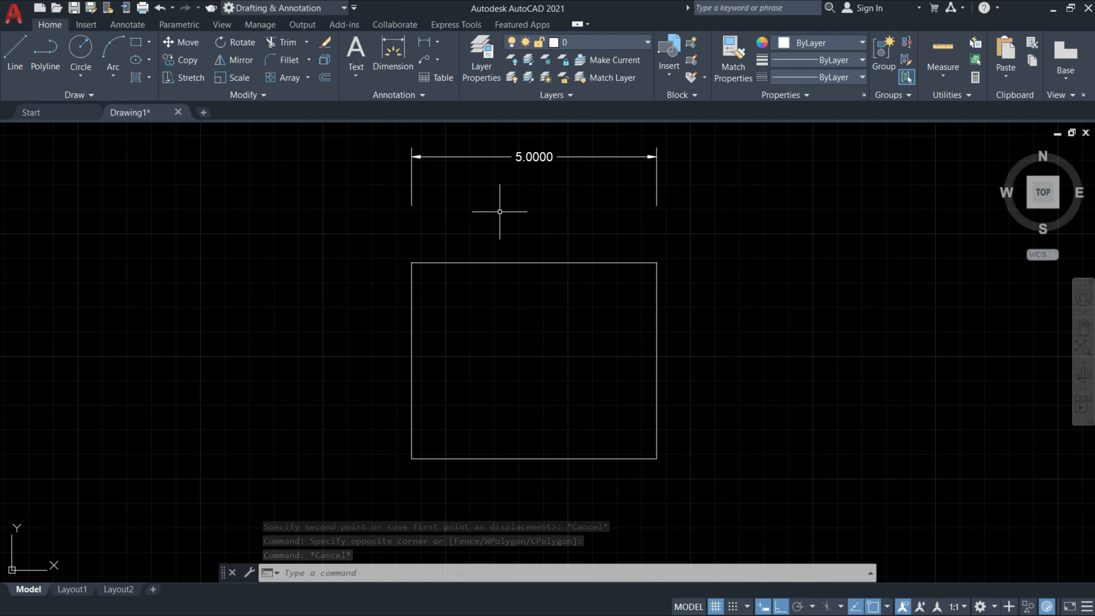
# Step: Stretch the rectangle's right side and its dimension 1 unit inward to the left, using the lower-right corner as base point
pyautogui.click(186, 78)
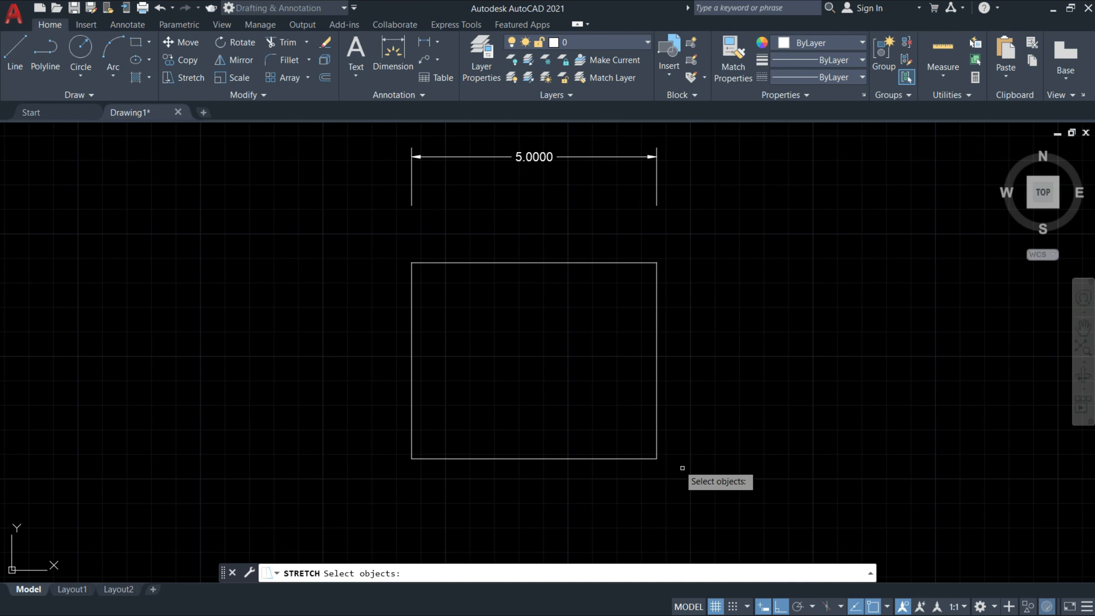
pyautogui.click(702, 485)
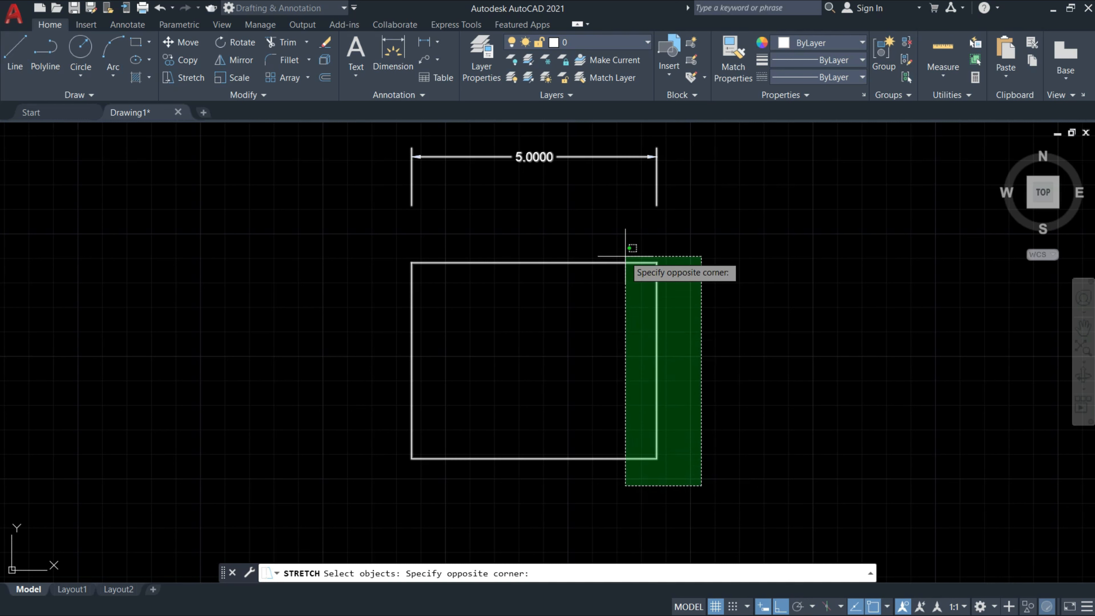
pyautogui.click(633, 246)
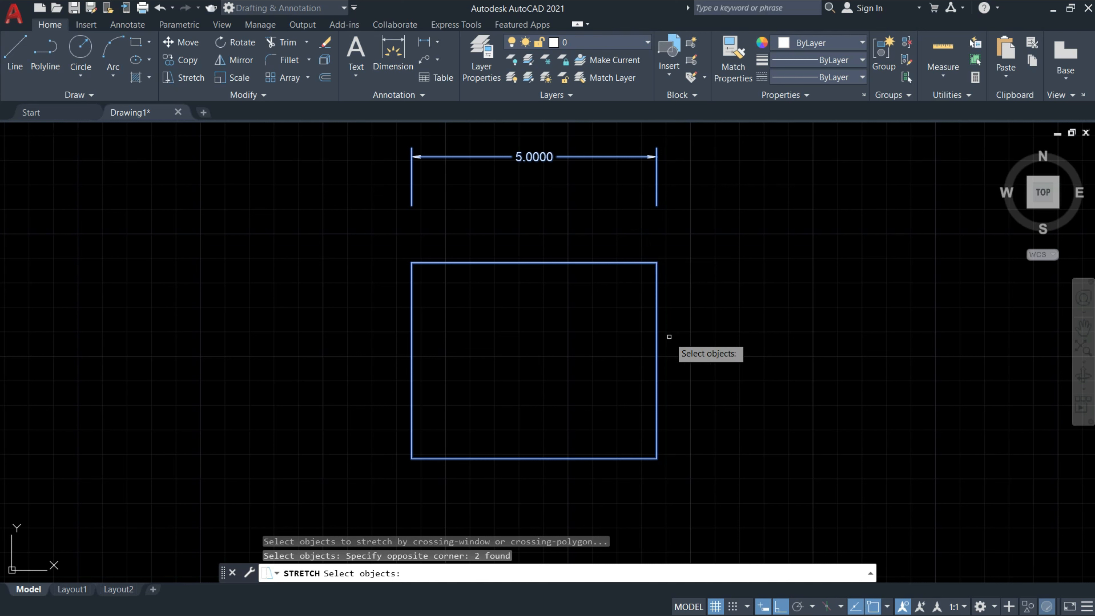
pyautogui.press('Return')
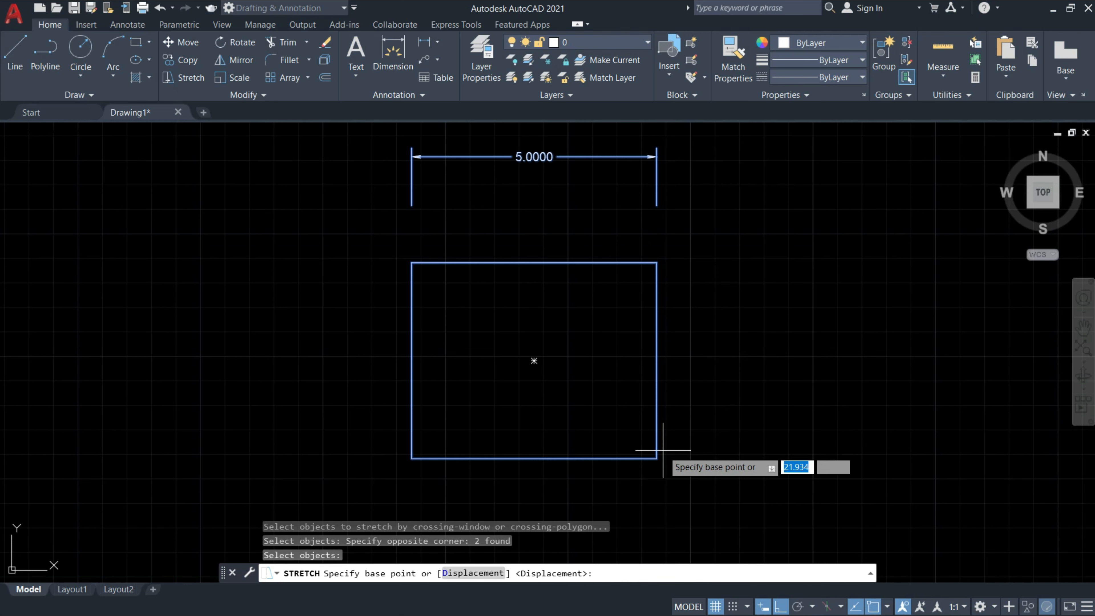
pyautogui.click(656, 458)
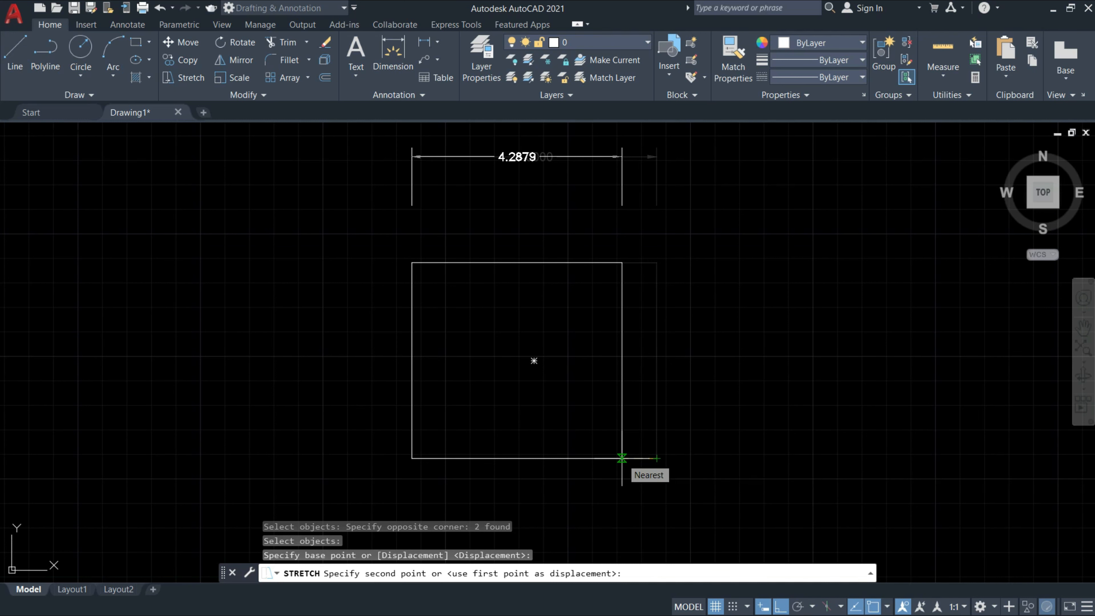
pyautogui.write('1')
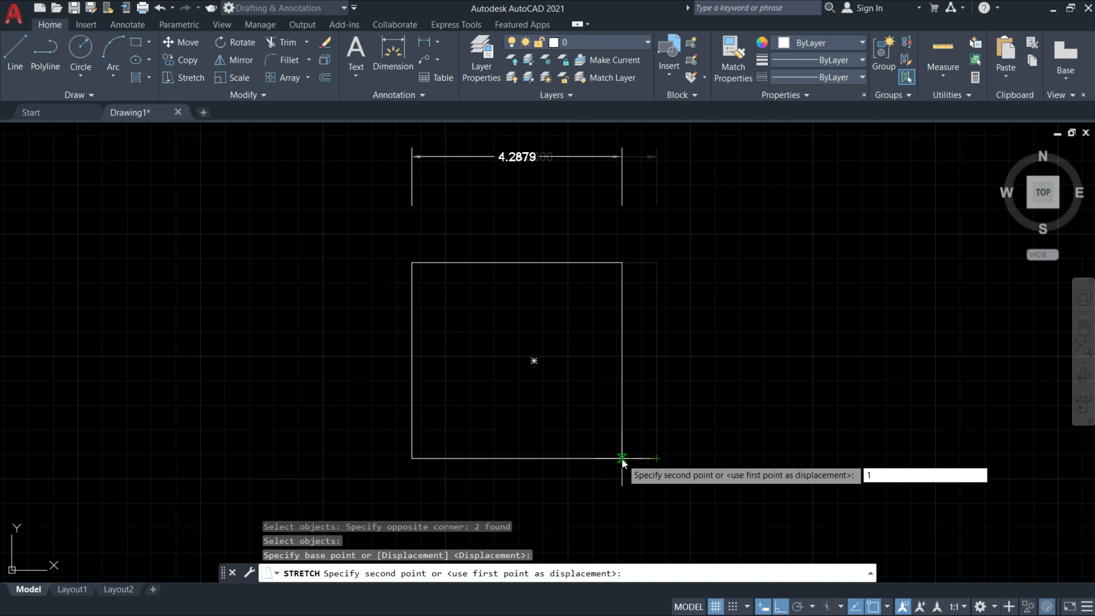
pyautogui.press('Return')
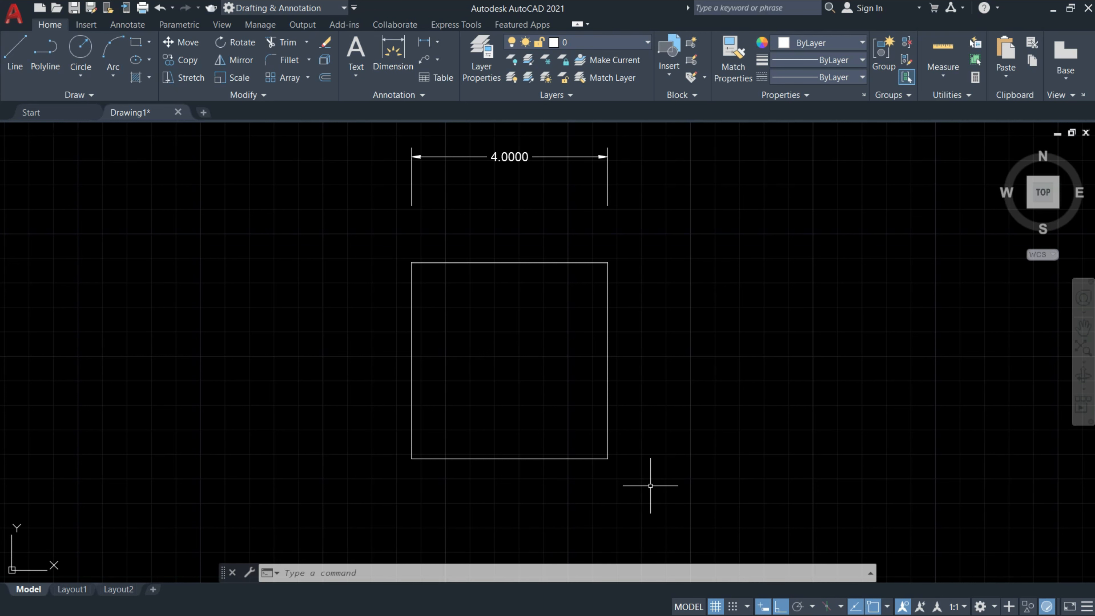
# Step: Select the square together with its dimension
pyautogui.moveTo(792, 327); pyautogui.dragTo(794, 329, button='middle')
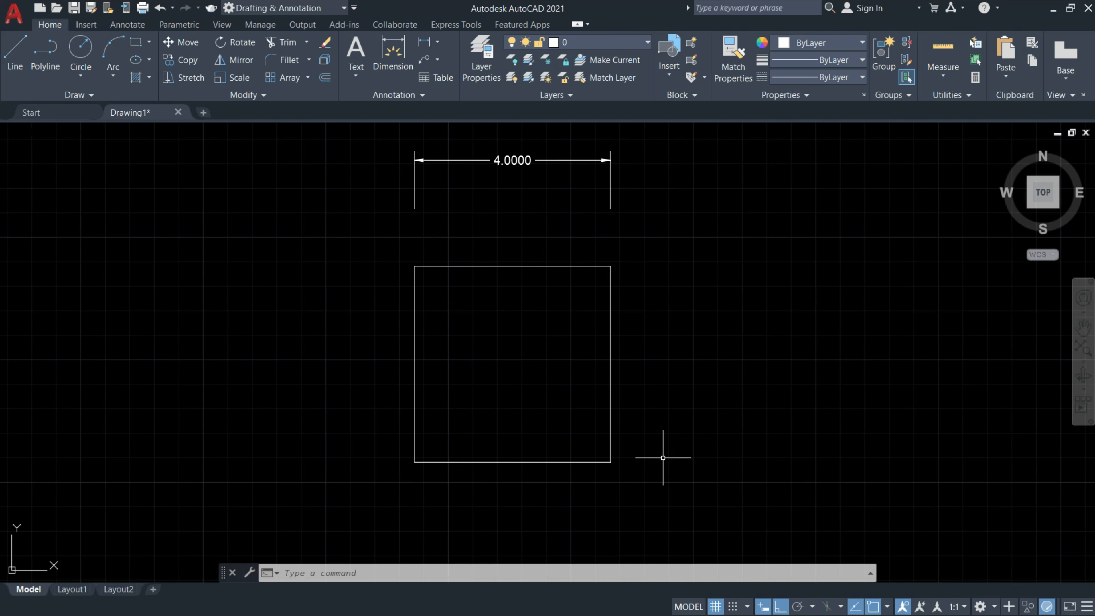
pyautogui.click(676, 483)
pyautogui.click(383, 153)
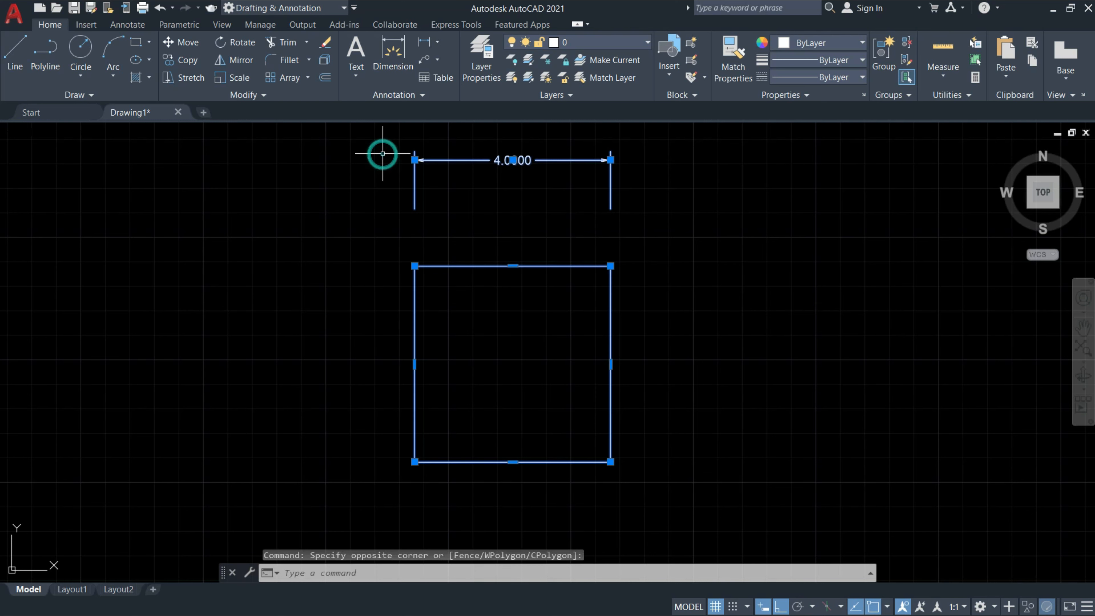